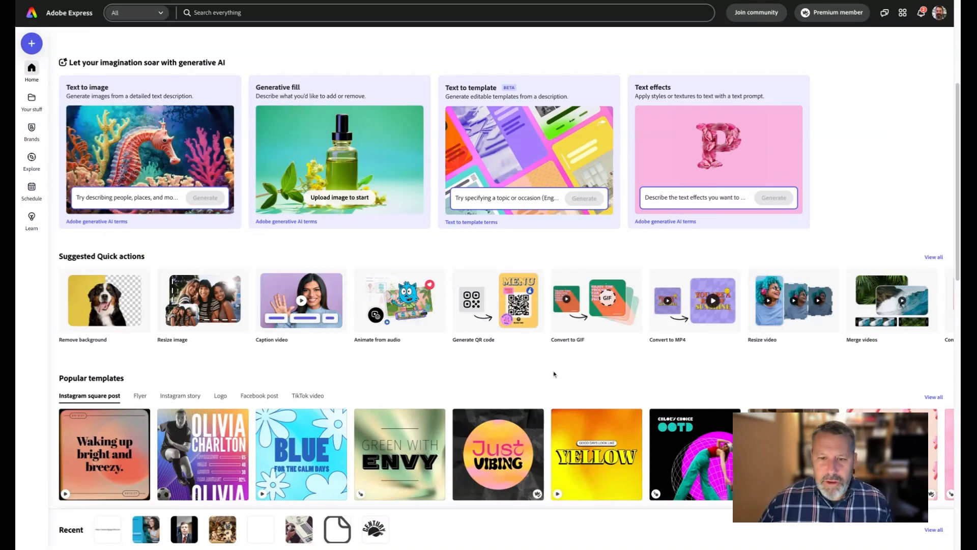
Step: Look over the home page's generative AI tools, quick actions, template collections and previous searches
scroll(554, 375, "down", 4)
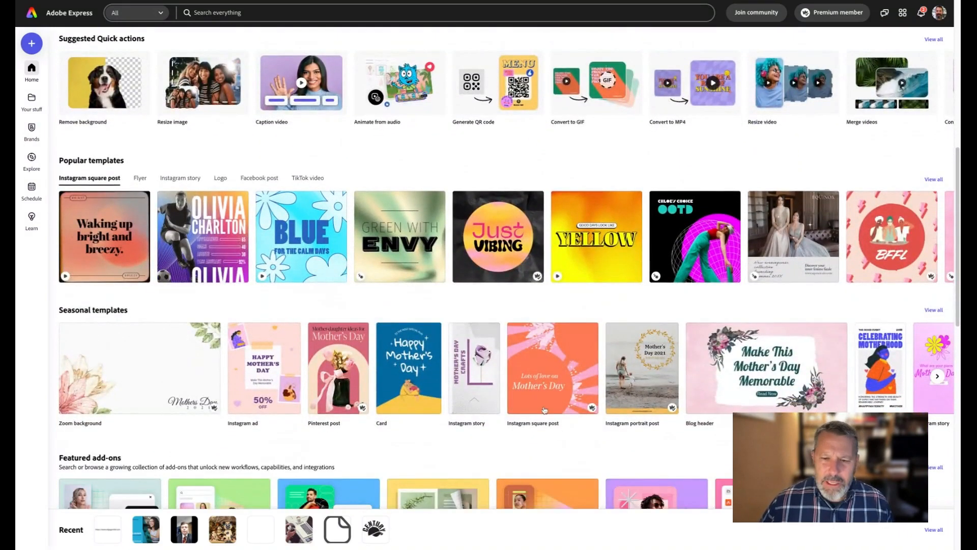
scroll(544, 410, "down", 3)
scroll(613, 405, "up", 6)
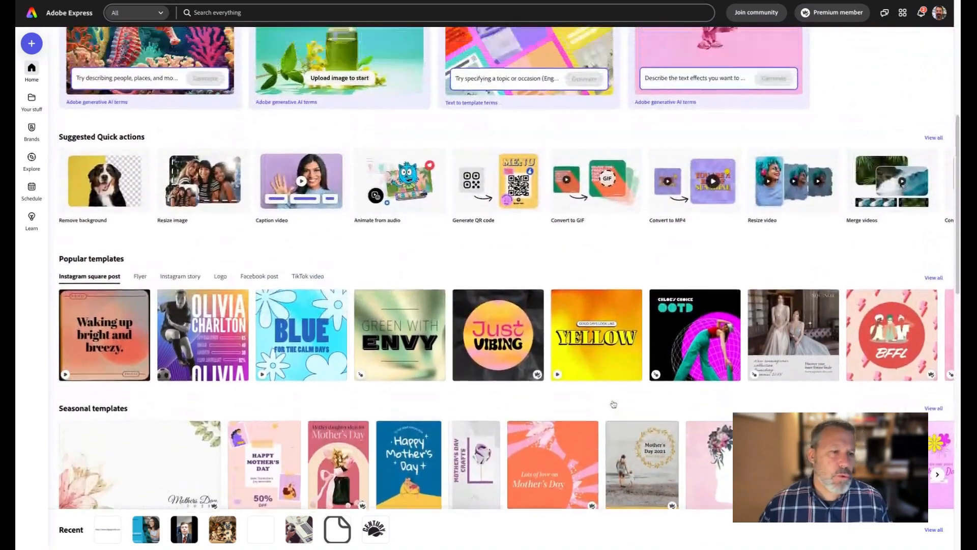
scroll(613, 404, "up", 6)
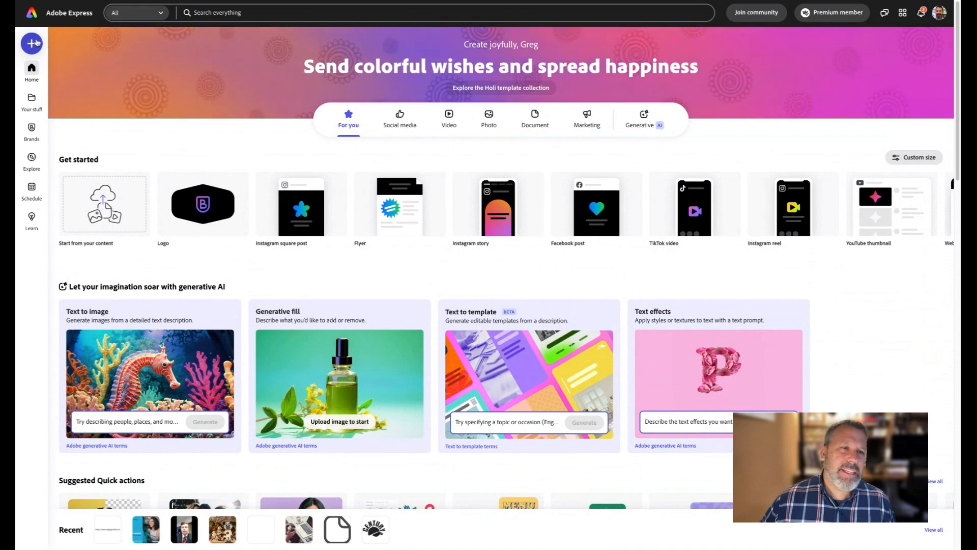
left_click(188, 12)
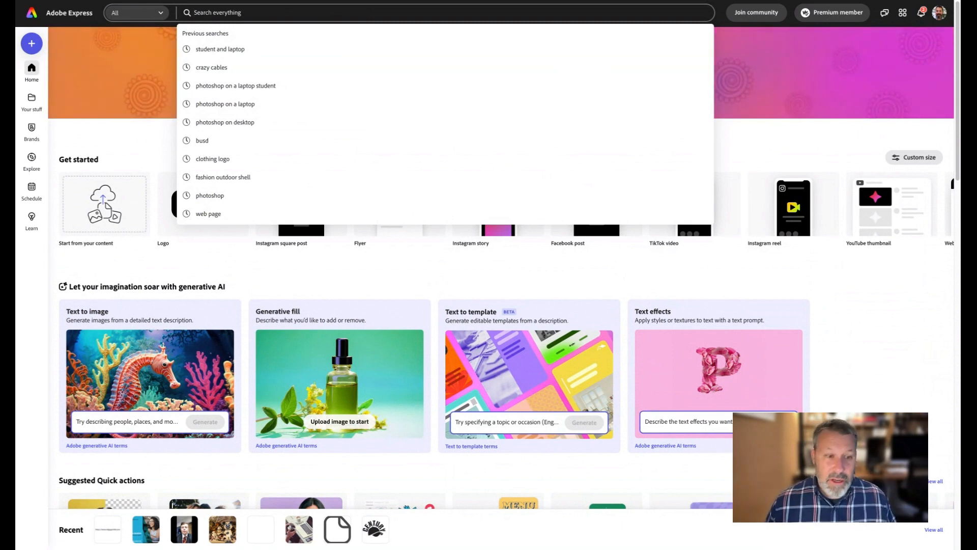
left_click(883, 342)
scroll(720, 356, "down", 6)
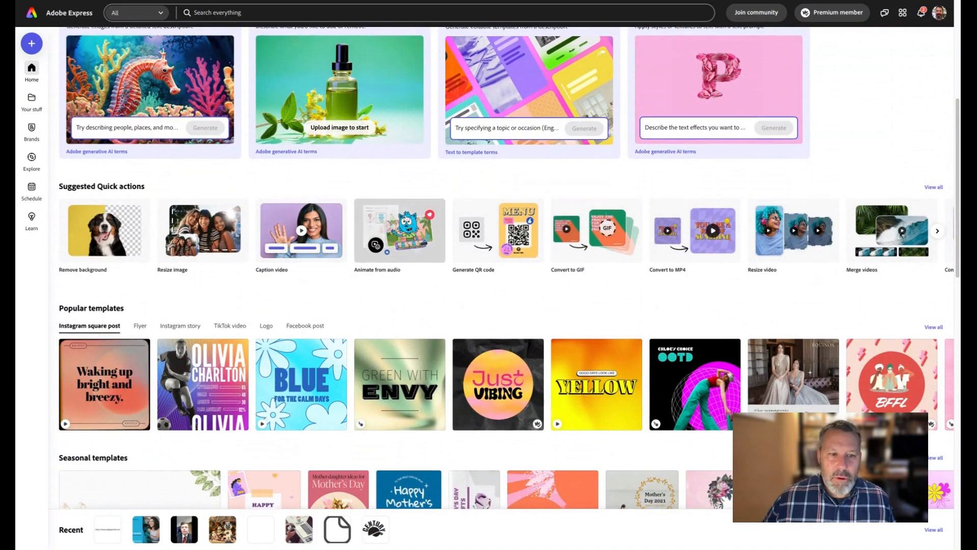
scroll(403, 217, "up", 1)
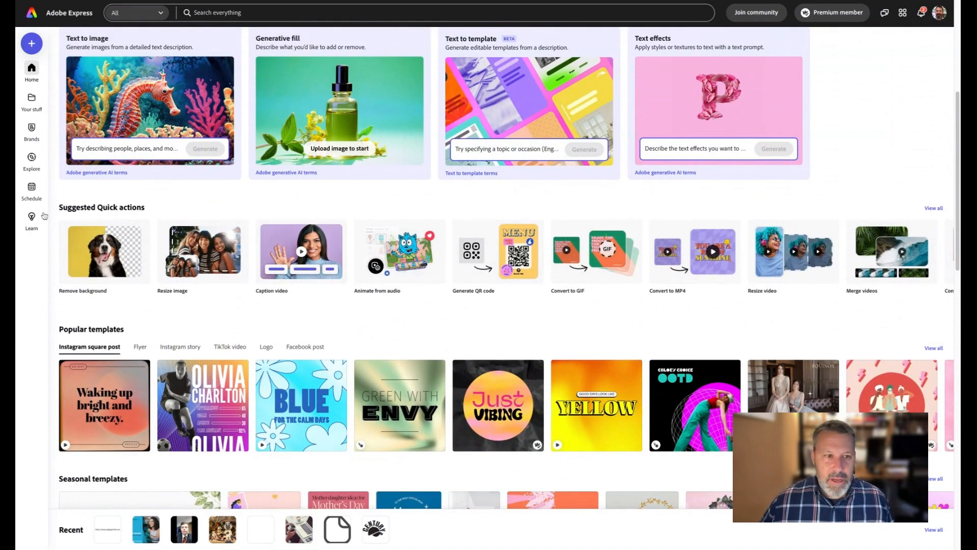
Step: Browse the full list of quick actions and open Animate from audio
left_click(934, 208)
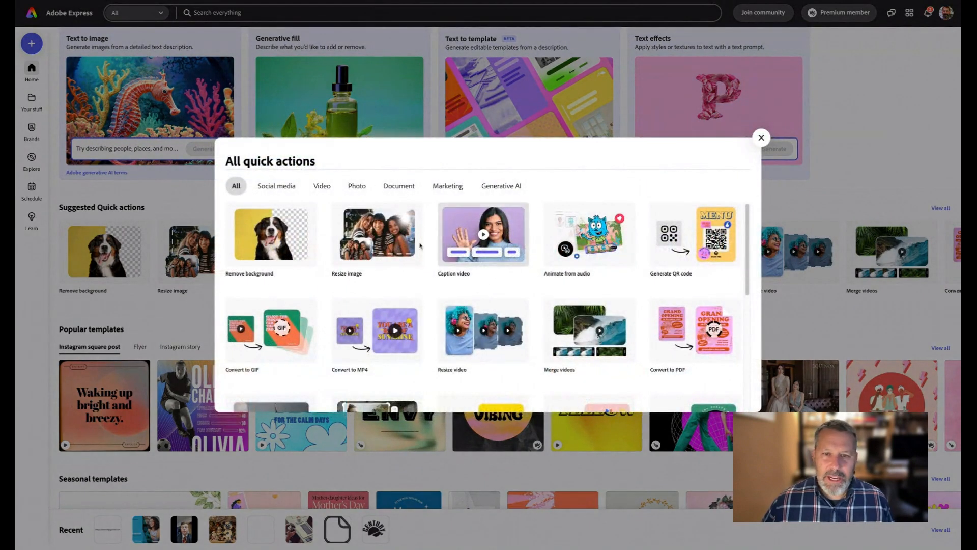
scroll(558, 240, "down", 3)
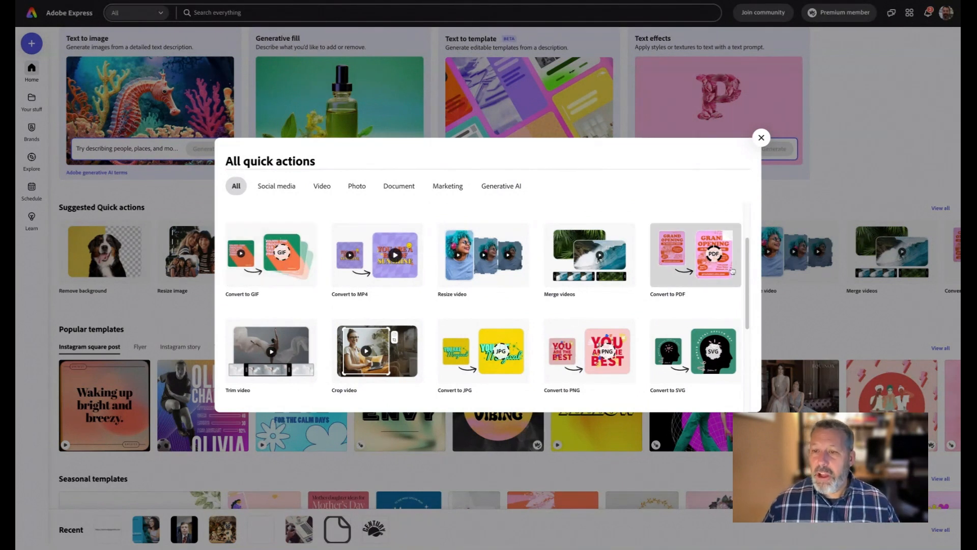
scroll(573, 316, "down", 2)
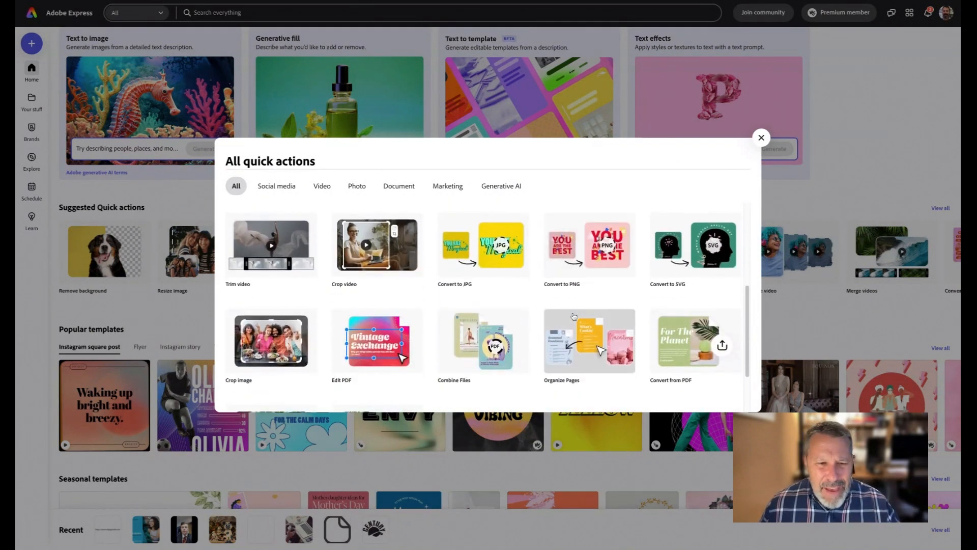
scroll(573, 316, "down", 1)
scroll(505, 275, "down", 2)
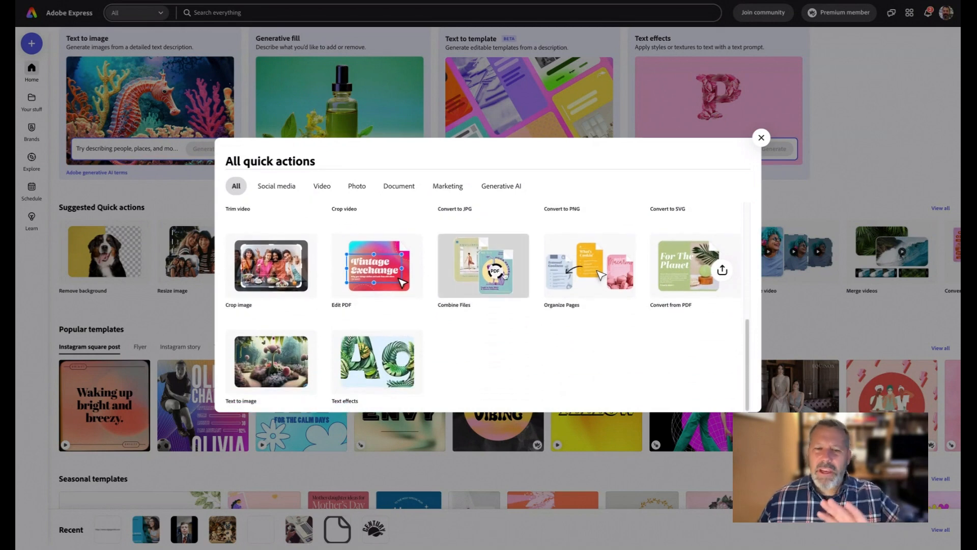
scroll(505, 274, "up", 6)
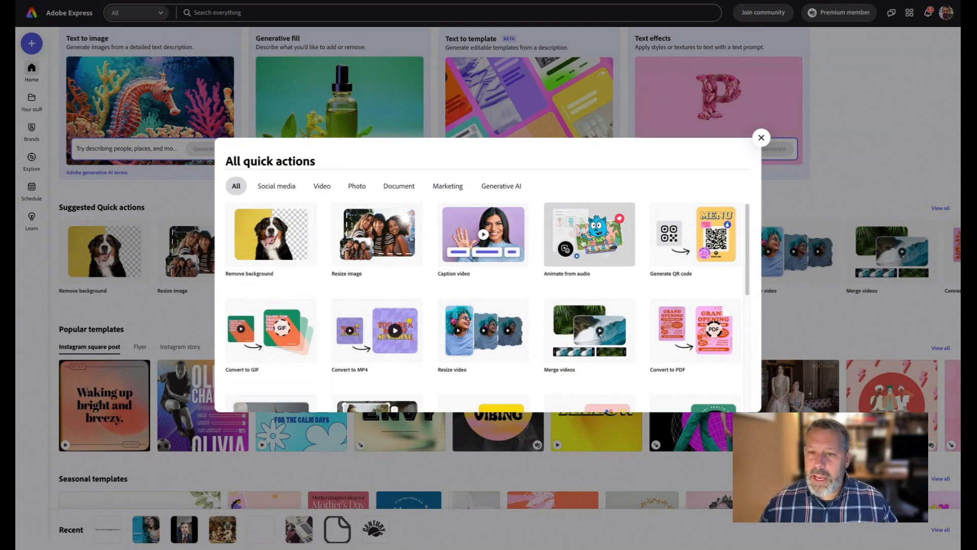
left_click(589, 234)
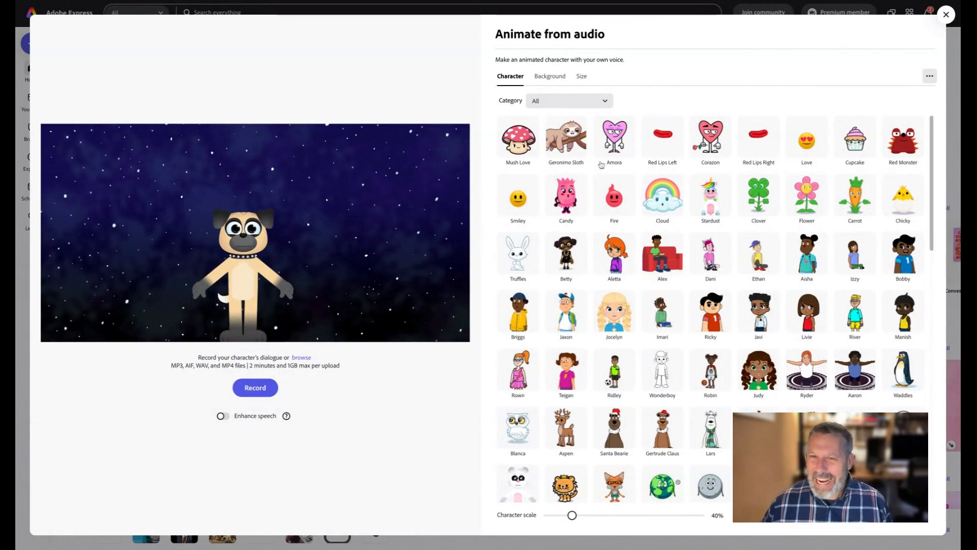
Step: Filter the characters to the New category and move the pug up so its whole body stands inside the scene
left_click(606, 102)
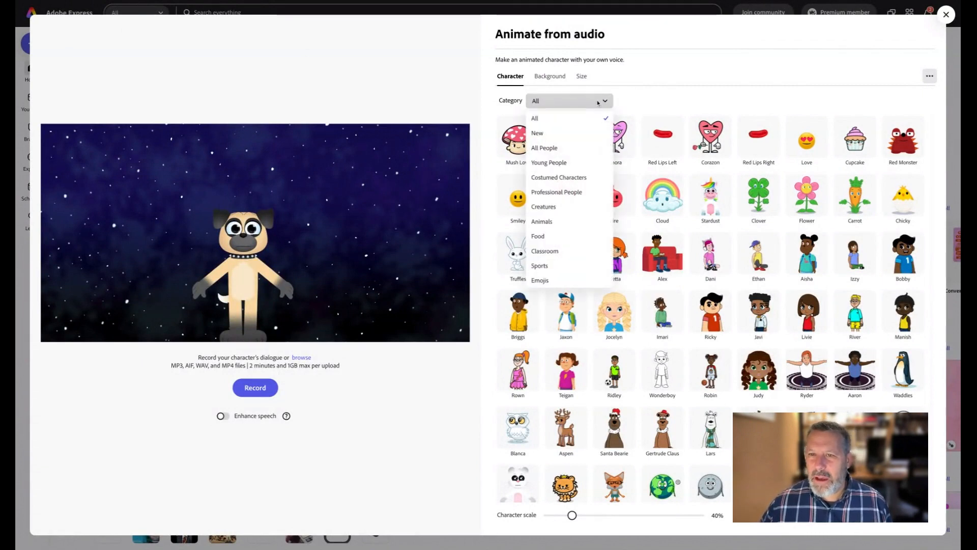
left_click(537, 133)
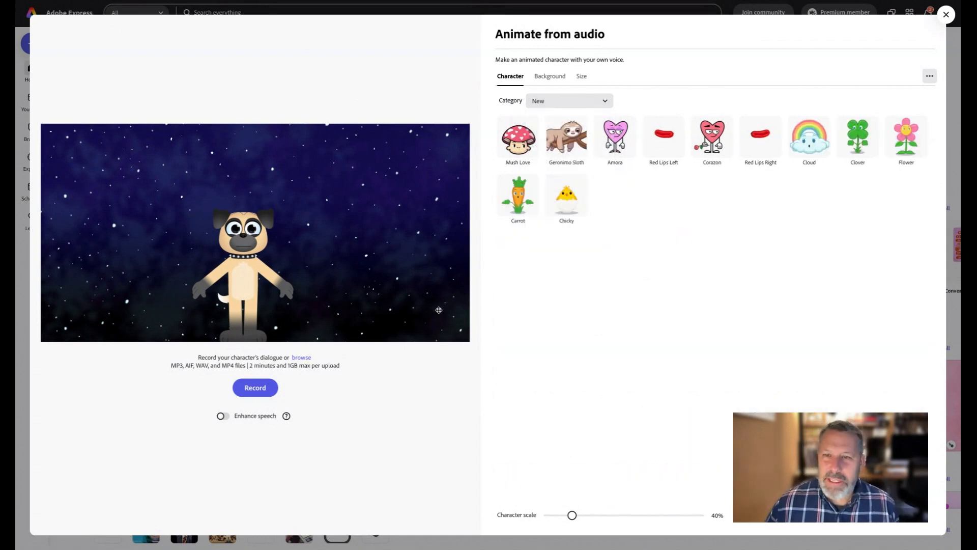
left_click(243, 249)
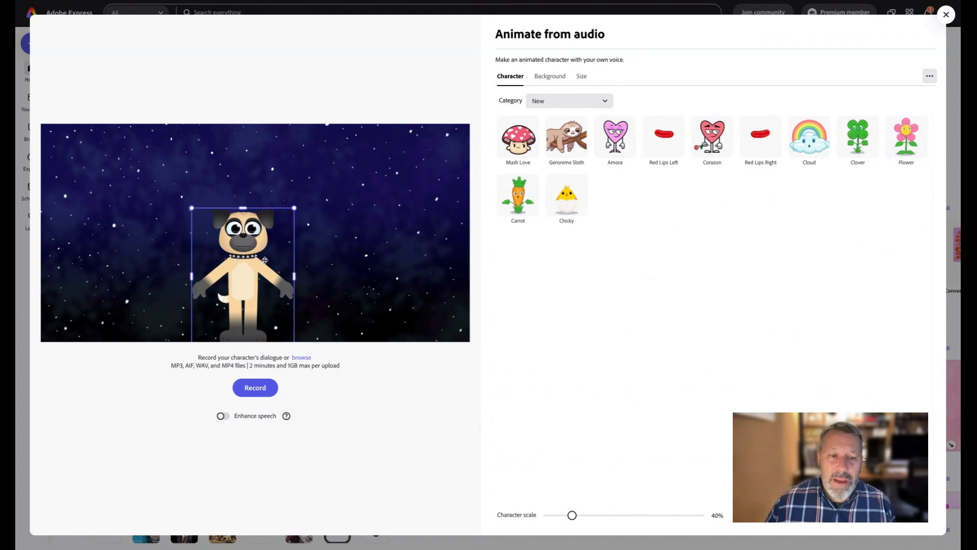
left_click_drag(233, 331, 249, 309)
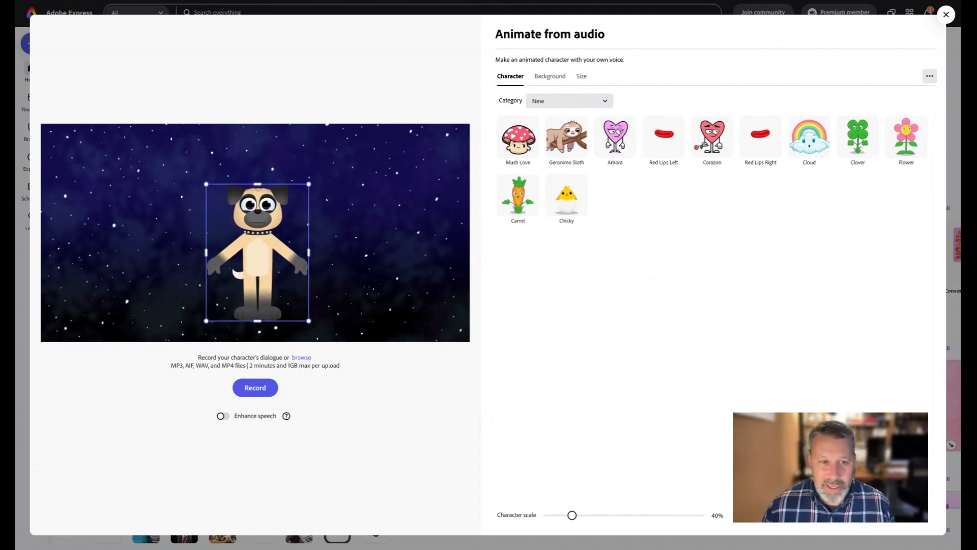
left_click_drag(300, 250, 309, 263)
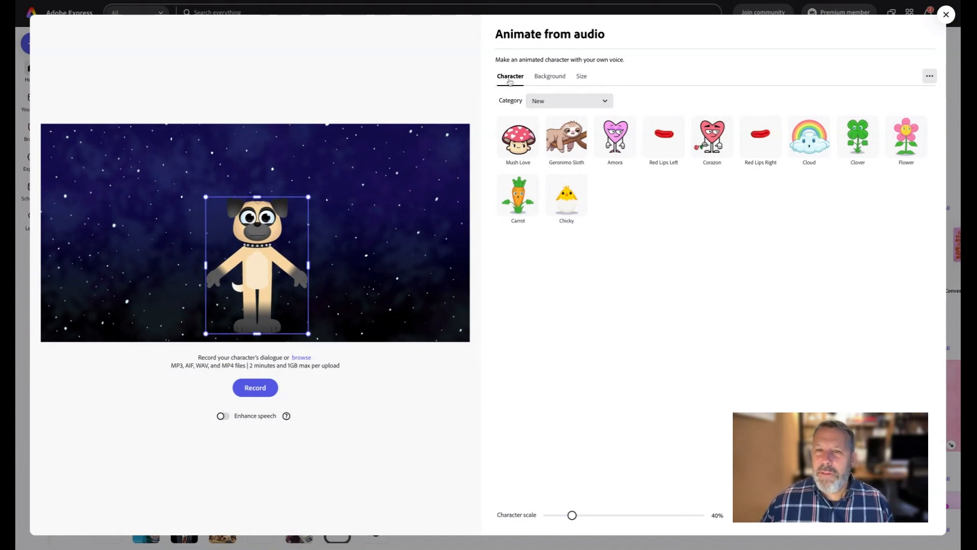
Step: Review the available backgrounds and Instagram size options, and return to the character choices
left_click(555, 79)
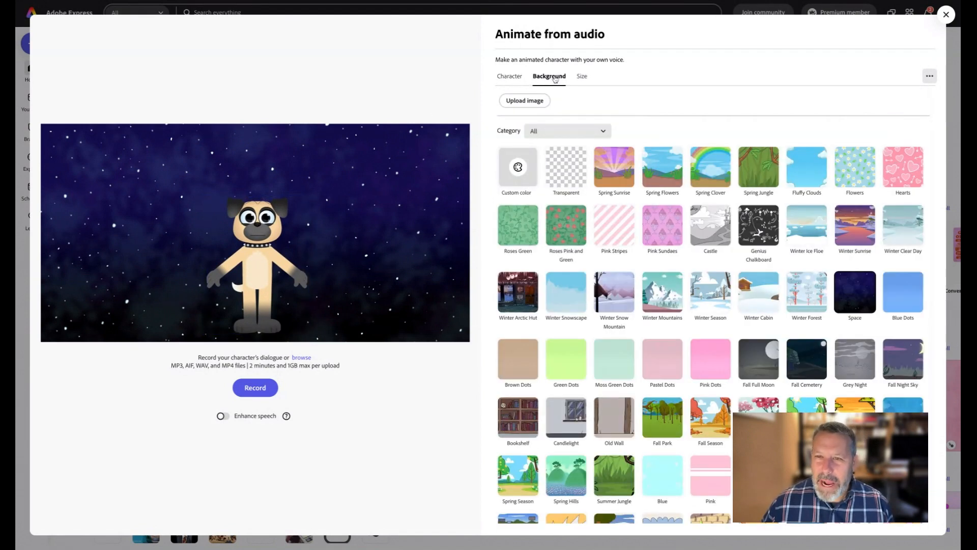
left_click(583, 78)
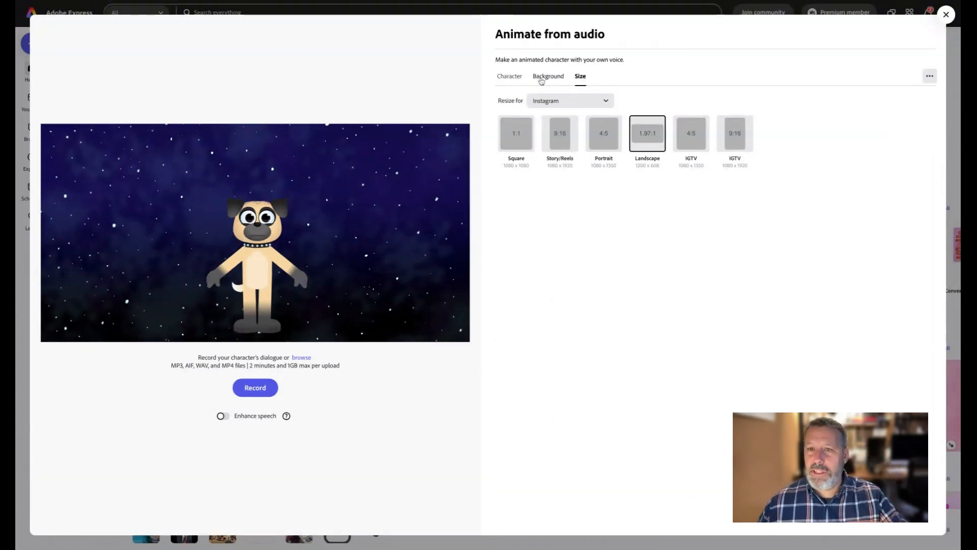
left_click(512, 77)
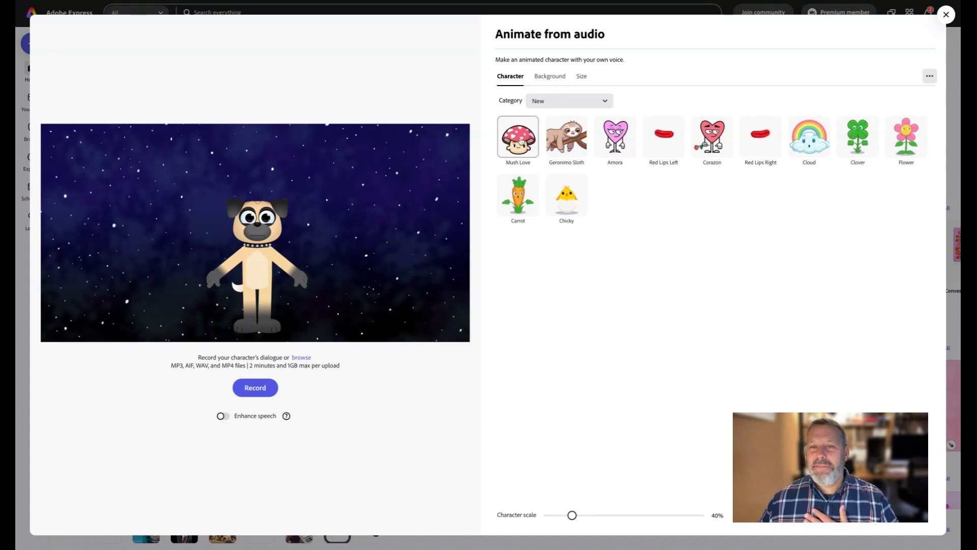
Step: Show characters from all categories and look through the whole character gallery
left_click(583, 99)
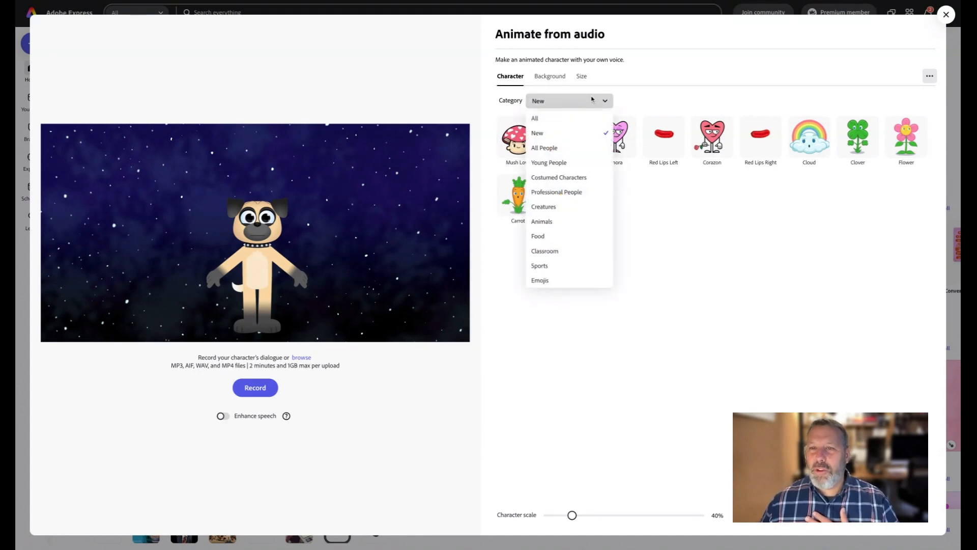
left_click(537, 118)
scroll(677, 321, "down", 2)
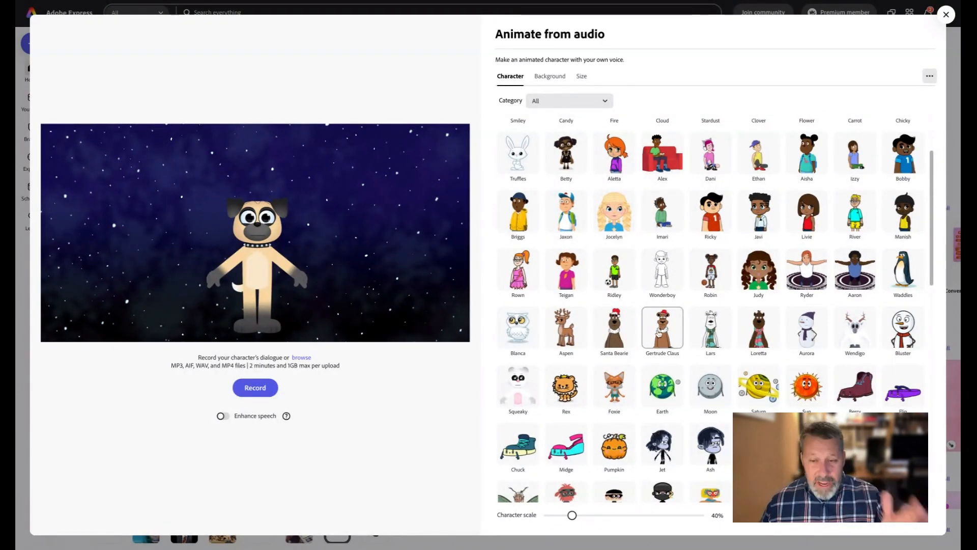
scroll(659, 332, "down", 2)
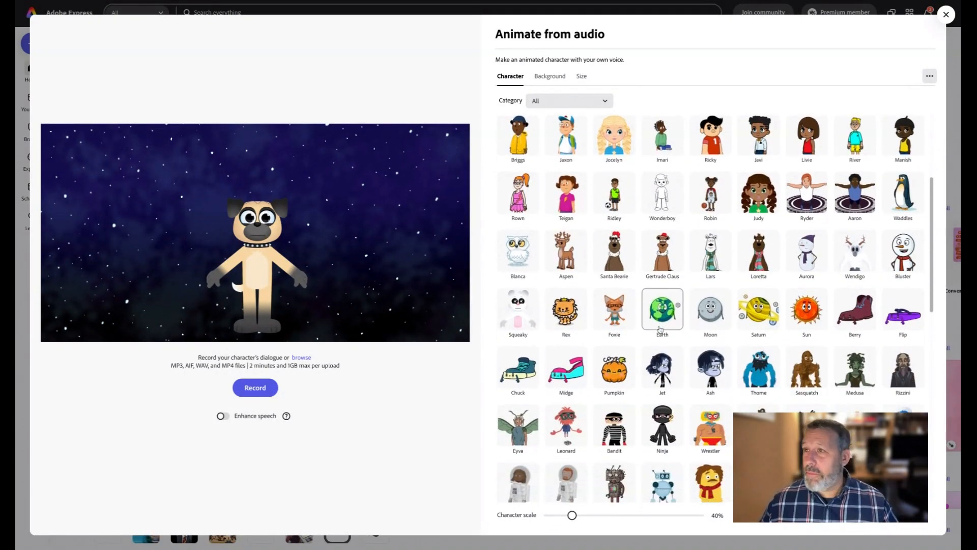
scroll(660, 330, "down", 2)
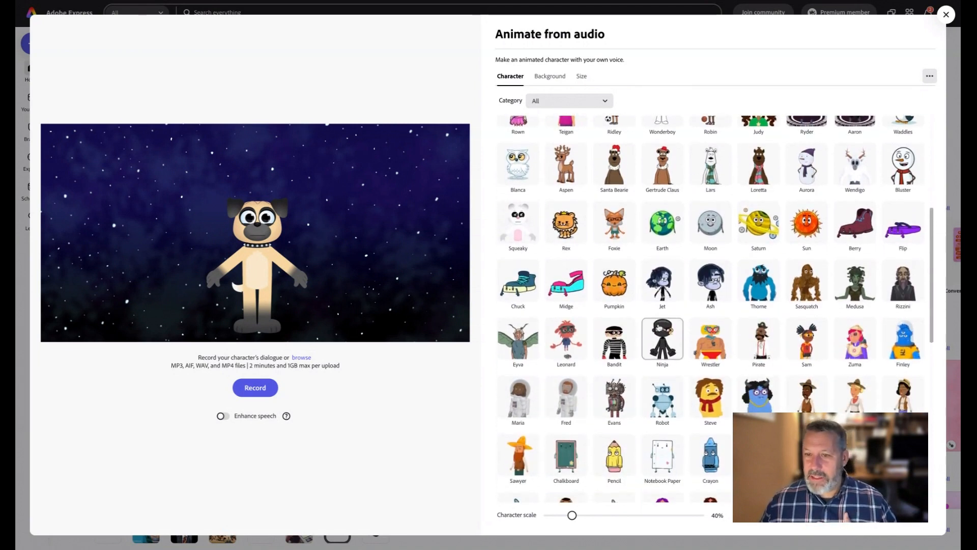
scroll(660, 328, "up", 3)
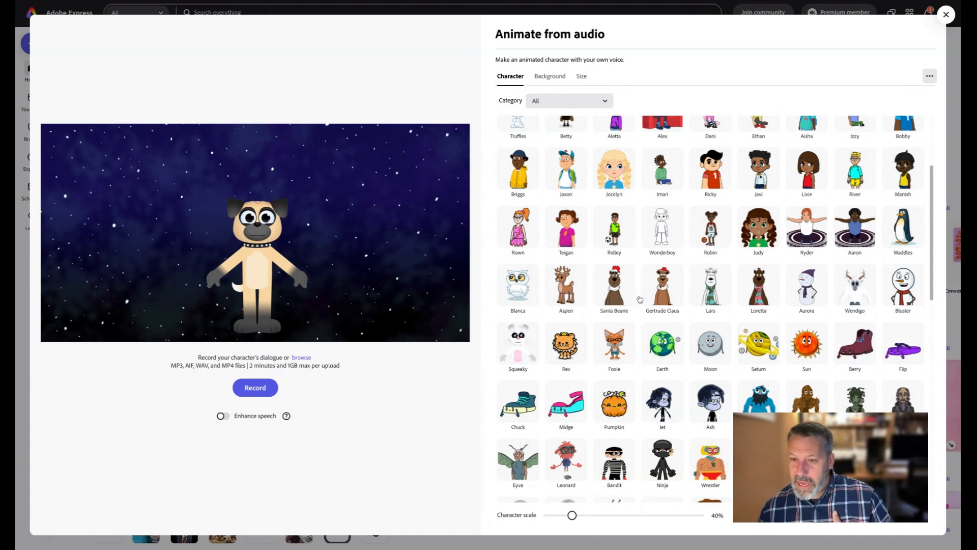
scroll(682, 345, "up", 3)
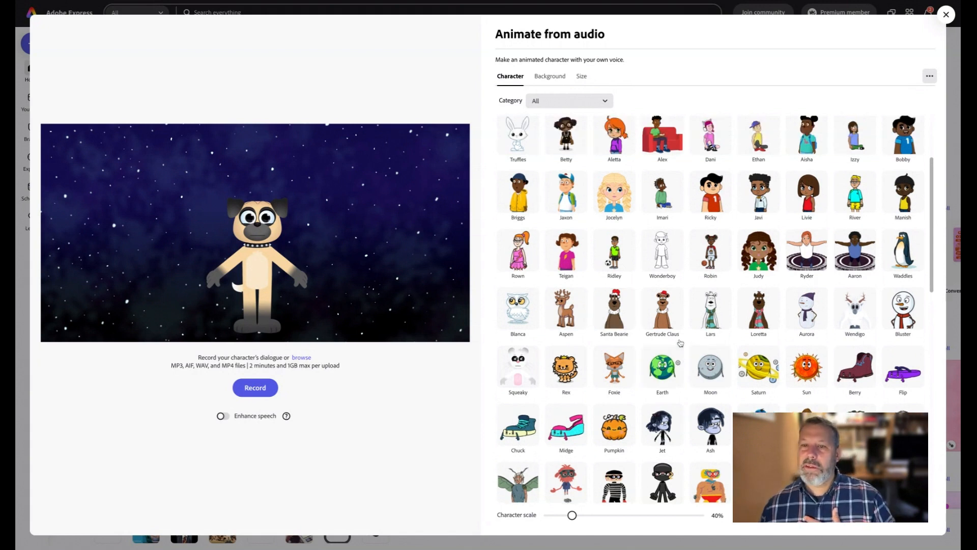
scroll(682, 345, "up", 1)
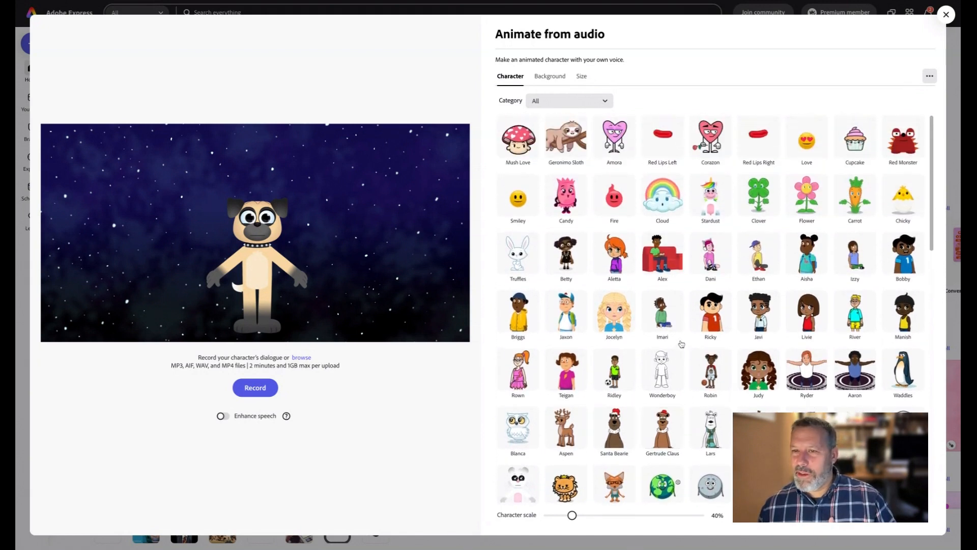
scroll(682, 345, "down", 8)
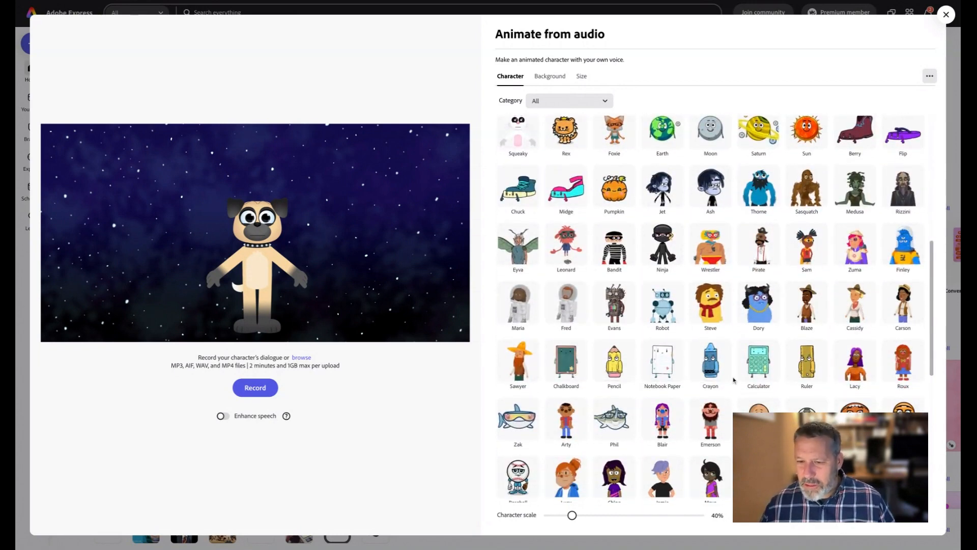
scroll(733, 378, "down", 3)
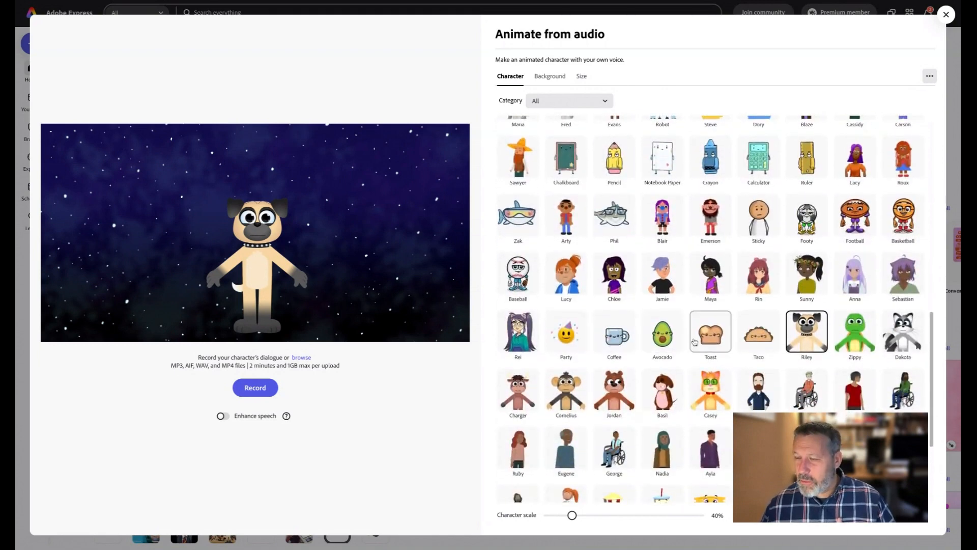
scroll(695, 342, "up", 4)
scroll(695, 341, "down", 10)
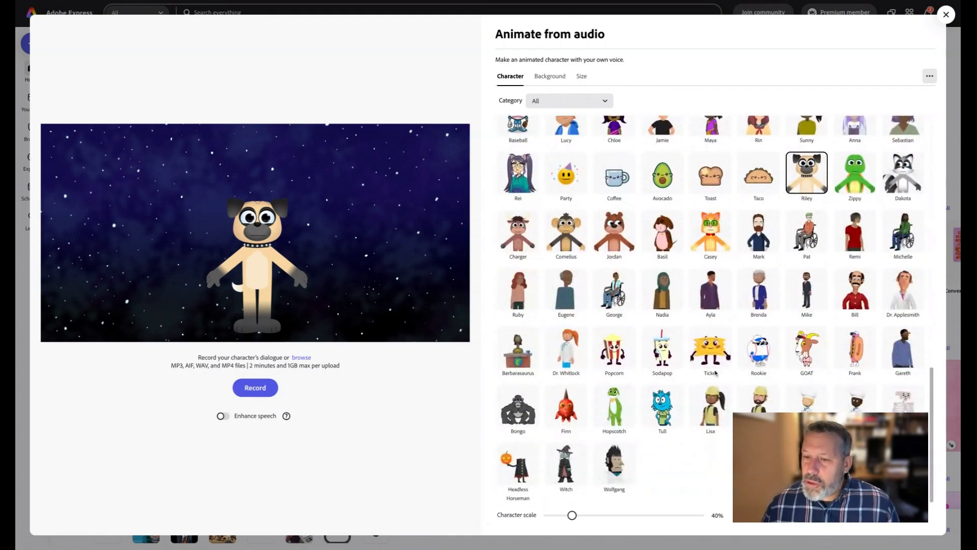
scroll(693, 360, "up", 1)
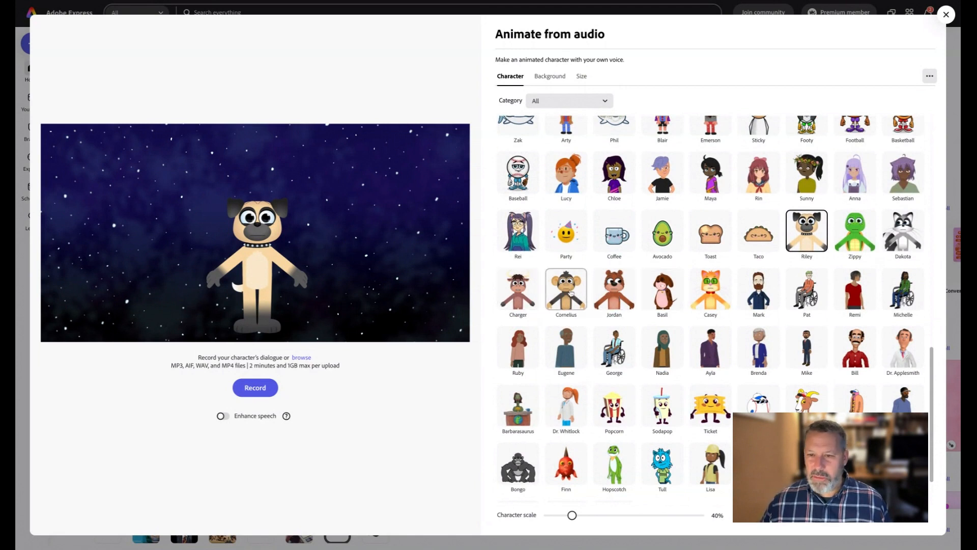
Step: Try out the Zippy, Taco, Toast and Avocado characters in the scene, and return to the pug character Riley
left_click(807, 228)
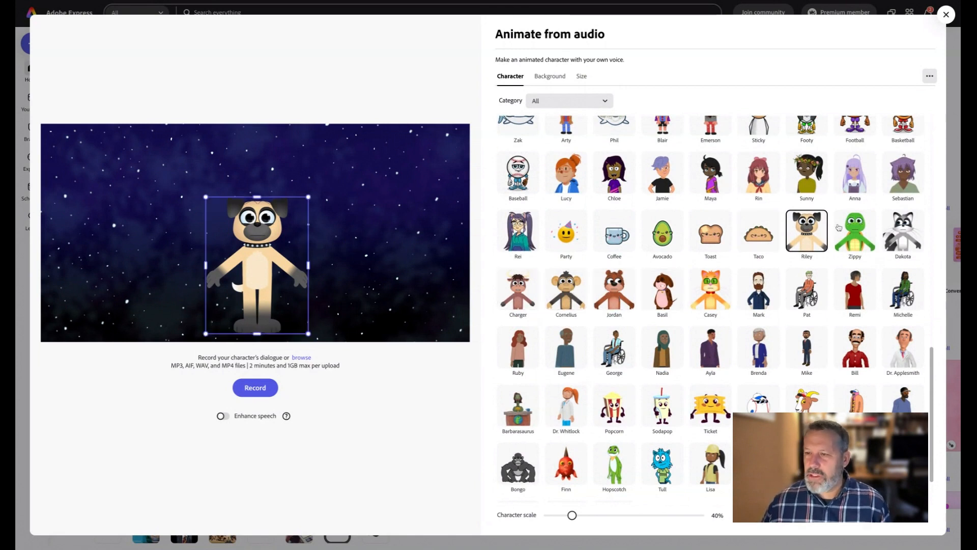
left_click(849, 229)
left_click(774, 235)
left_click(709, 234)
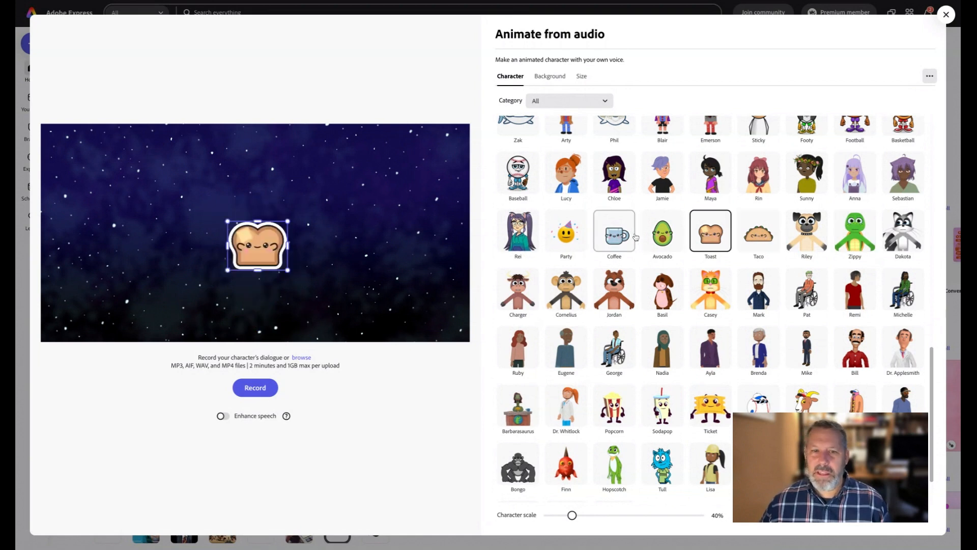
left_click(661, 237)
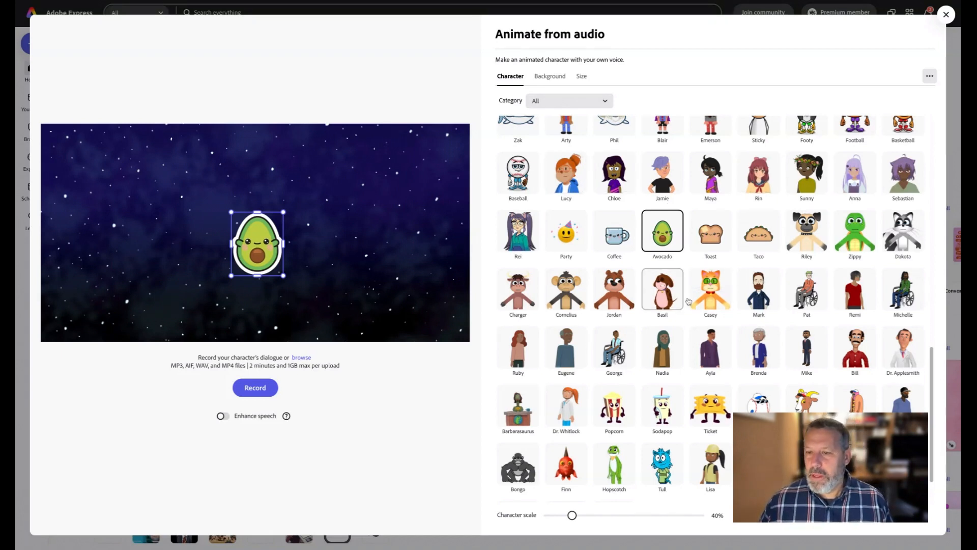
left_click(807, 231)
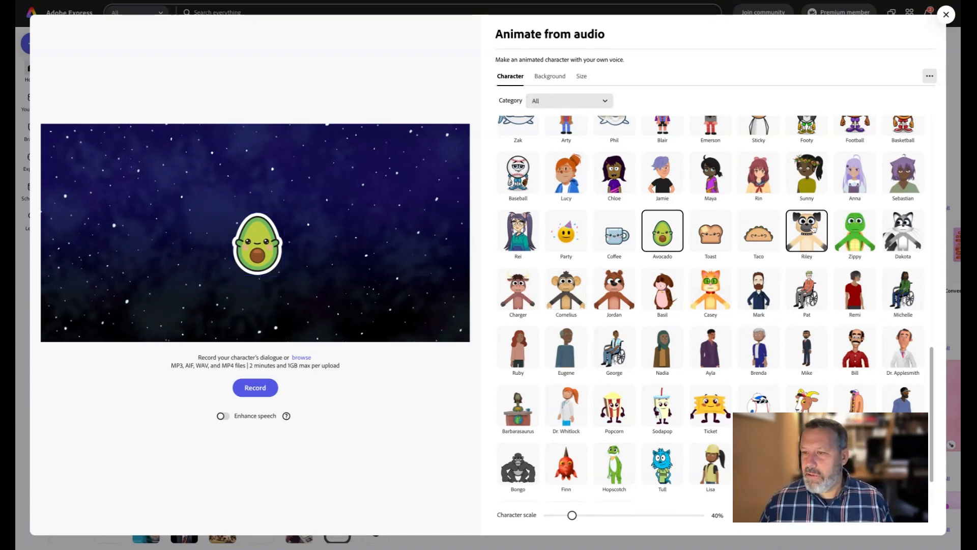
Step: Scale the pug Riley to 61% and move the character into the right half of the space scene
left_click_drag(308, 197, 326, 186)
left_click_drag(275, 219, 375, 224)
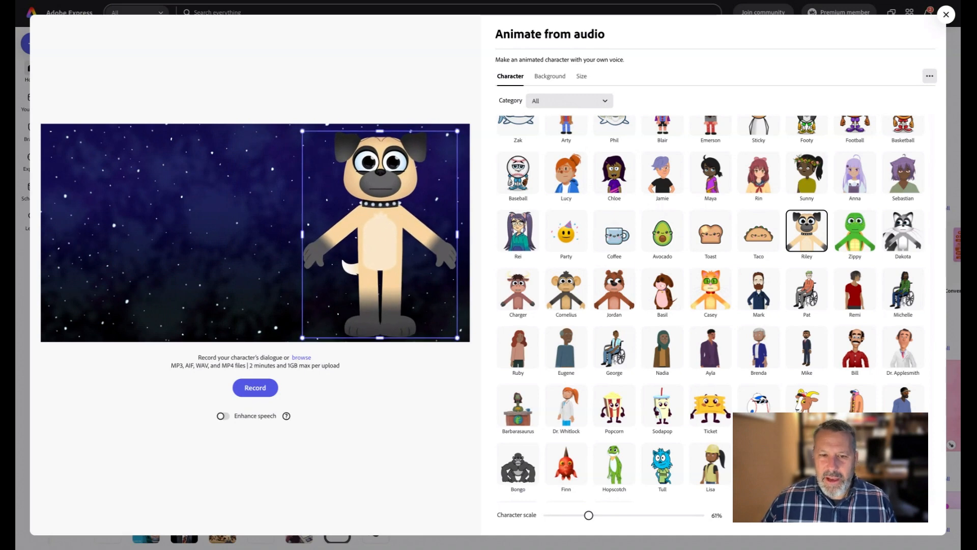
Step: Try the Transparent, Winter Snow Mountain, Winter Mountains, Winter Season and Pink Dots backgrounds behind the pug
left_click(549, 76)
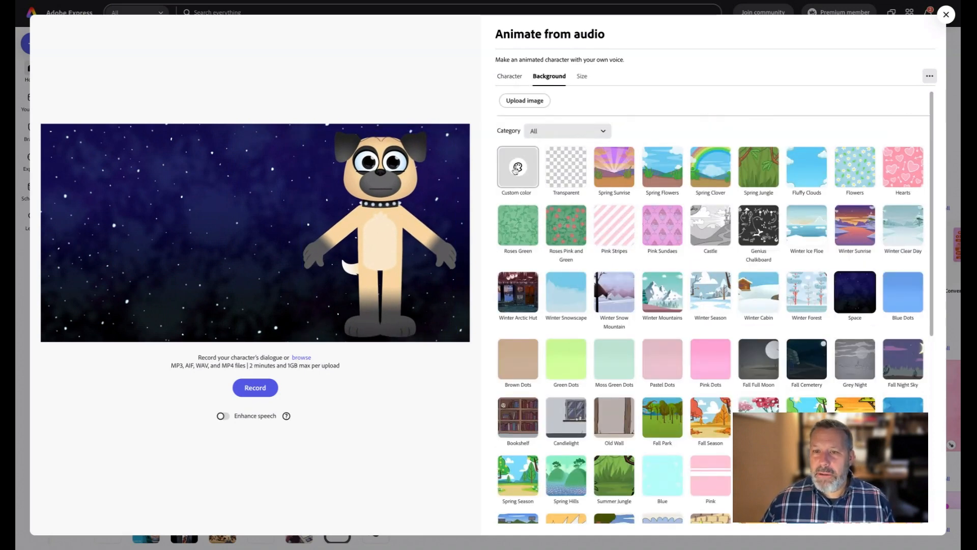
left_click(562, 174)
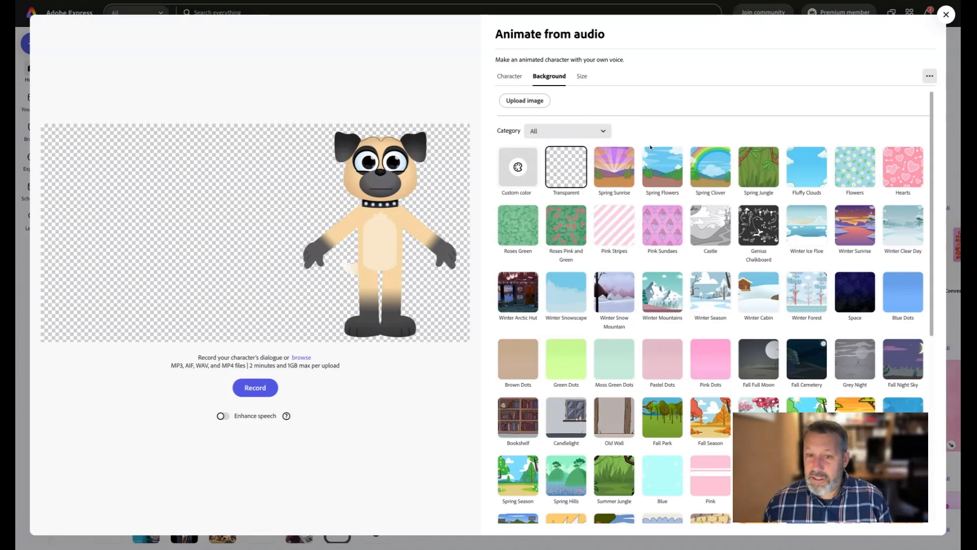
scroll(688, 373, "down", 2)
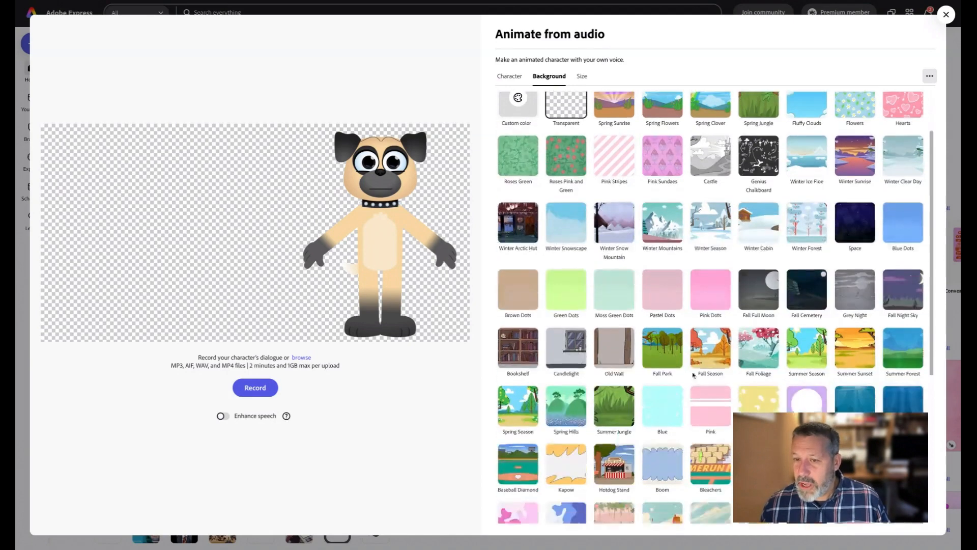
left_click(614, 212)
left_click(662, 212)
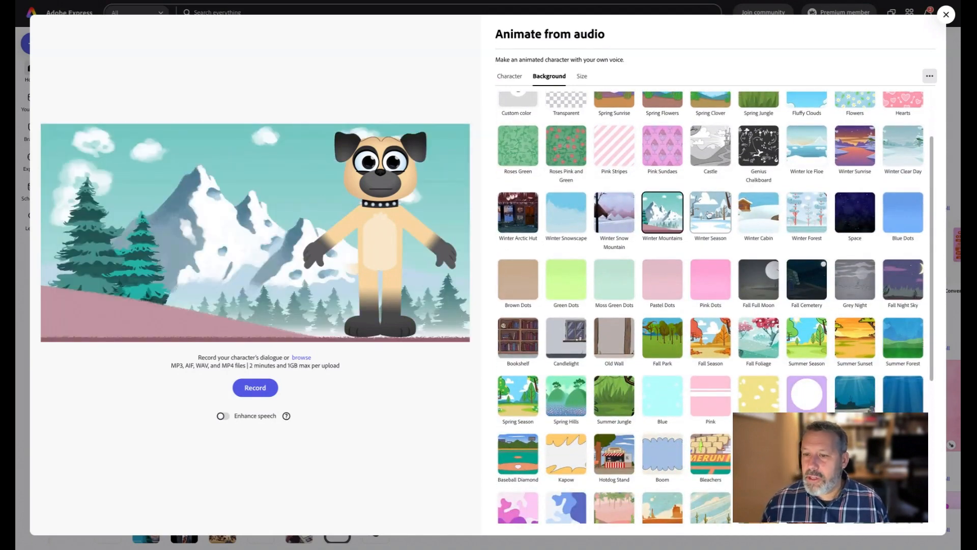
left_click(709, 215)
left_click(705, 283)
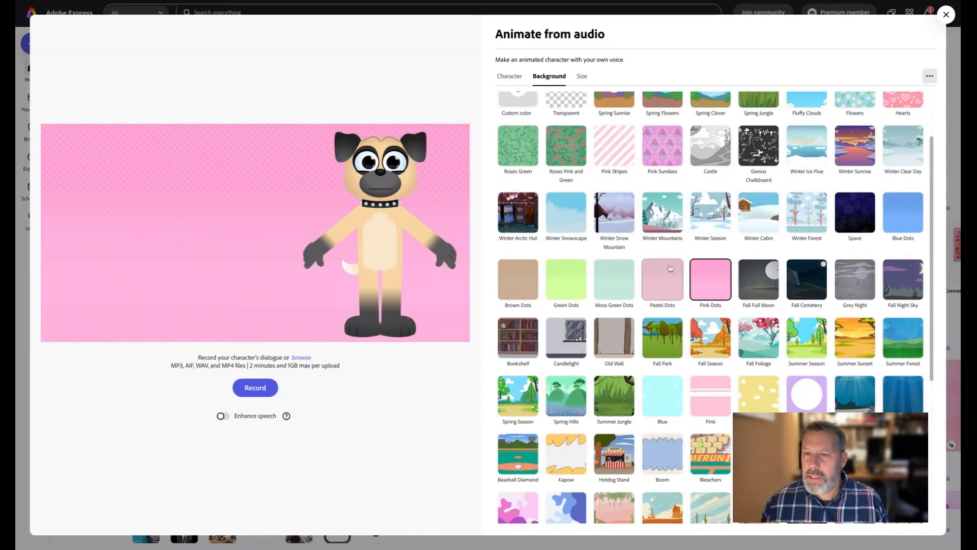
scroll(672, 260, "up", 2)
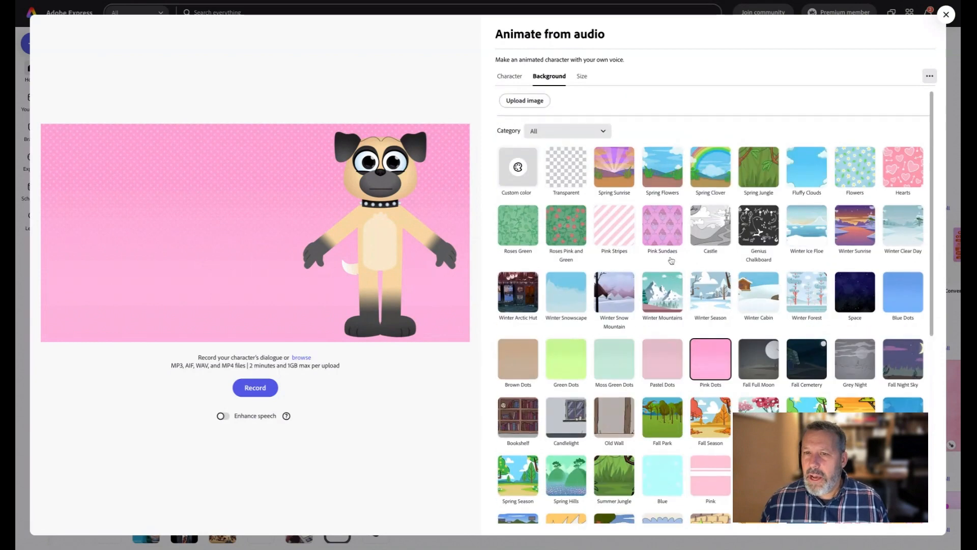
Step: Upload the battle painting as the background image and resize the scene to Instagram Square, 1080 x 1080
left_click(526, 101)
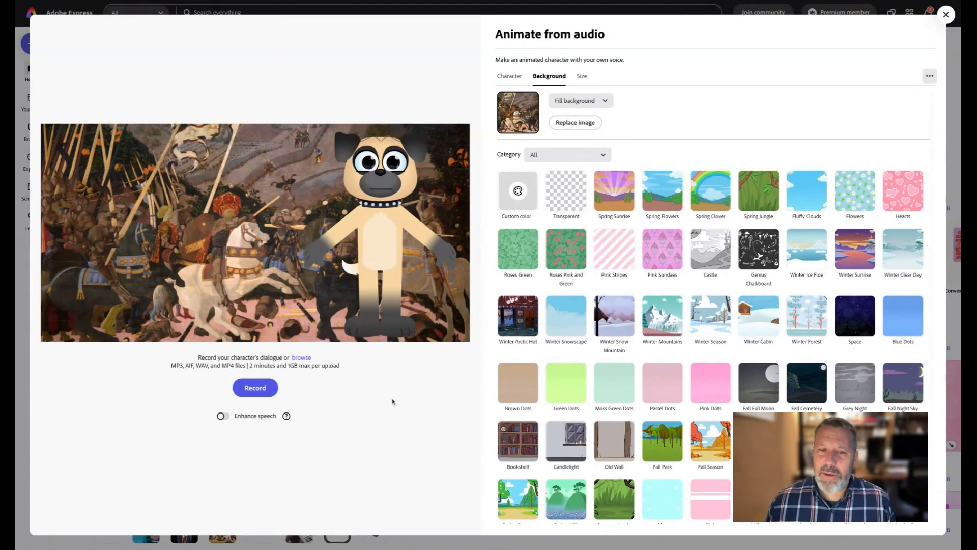
left_click(392, 189)
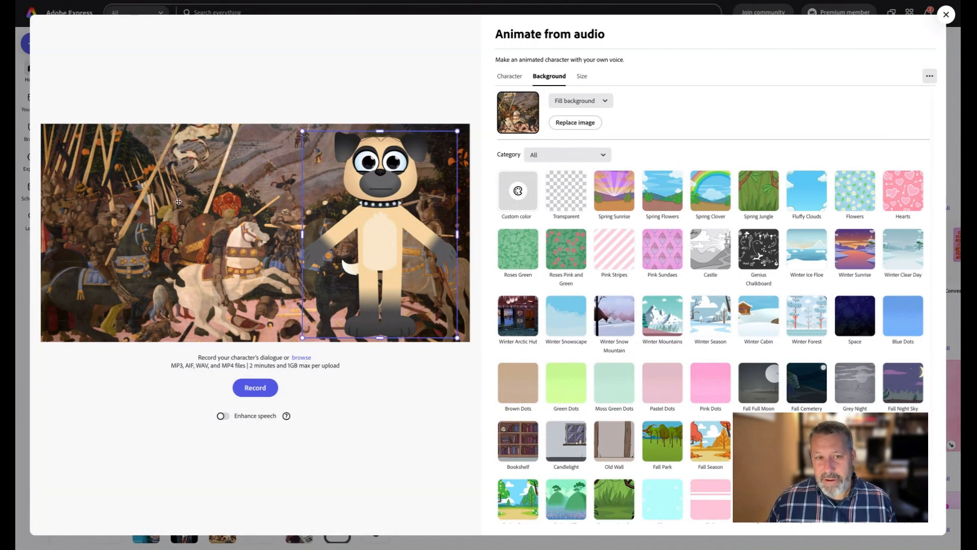
left_click(581, 76)
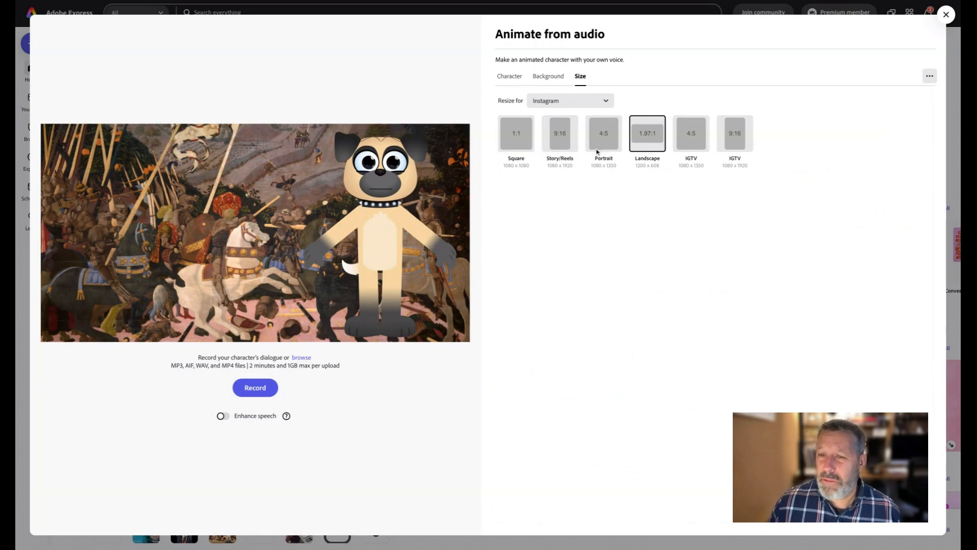
left_click(518, 138)
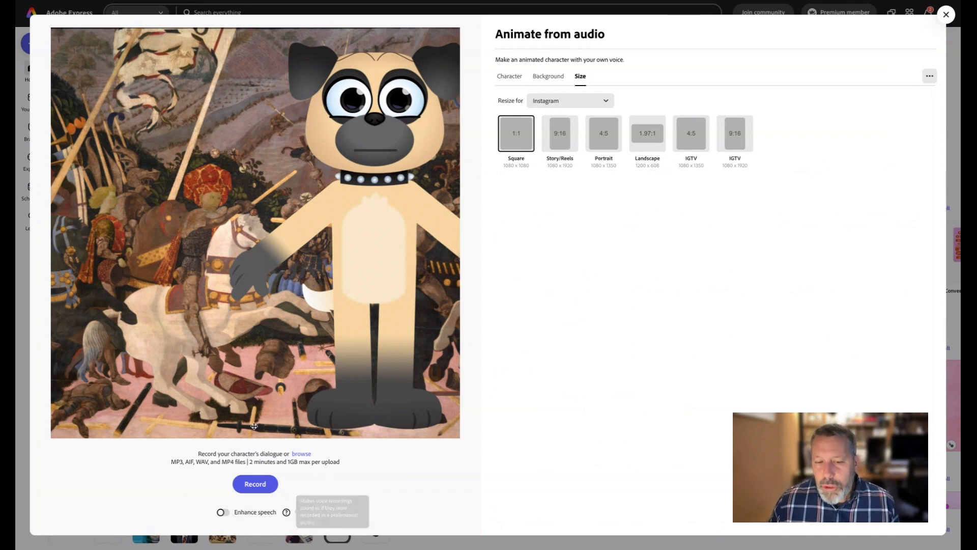
Step: Record spoken dialogue for the pug with Enhance speech left off, and cancel the preview export
left_click(222, 513)
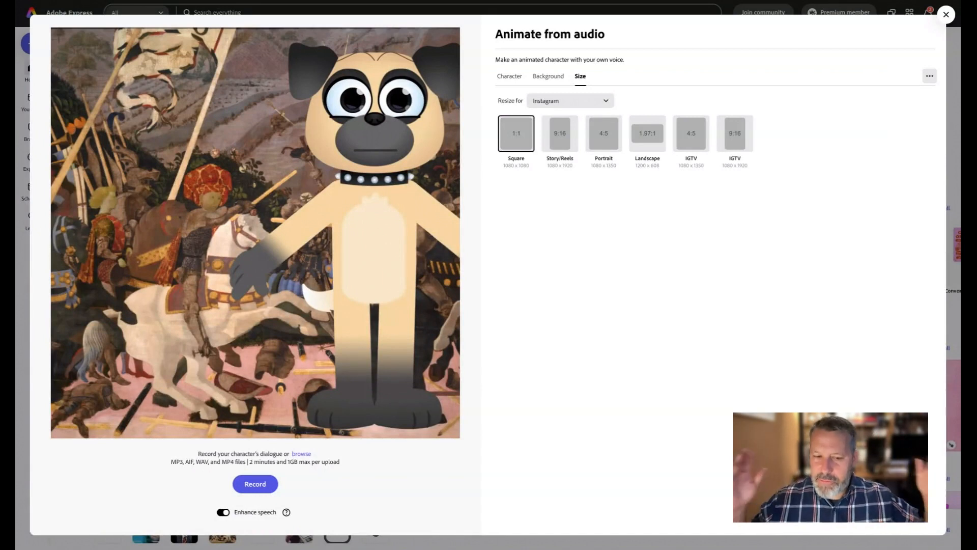
left_click(223, 512)
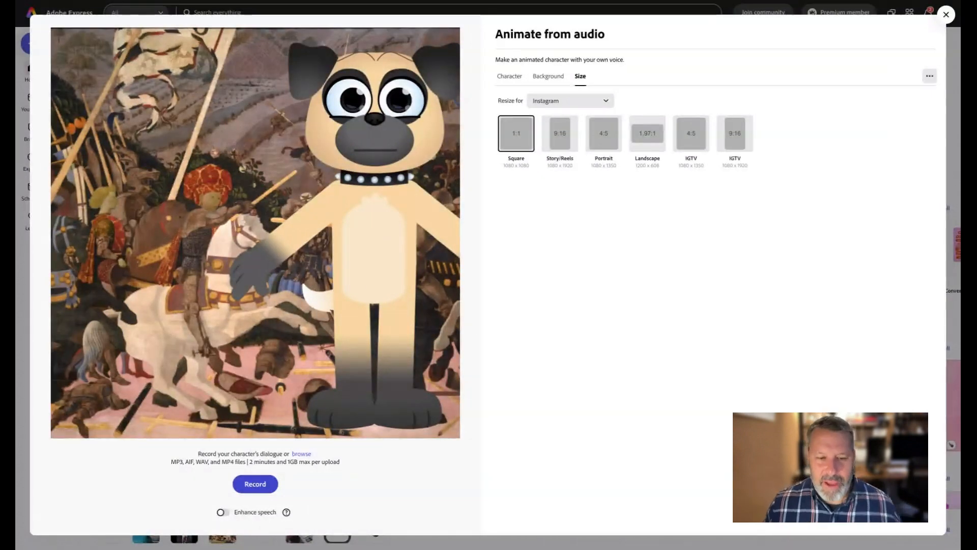
left_click(255, 484)
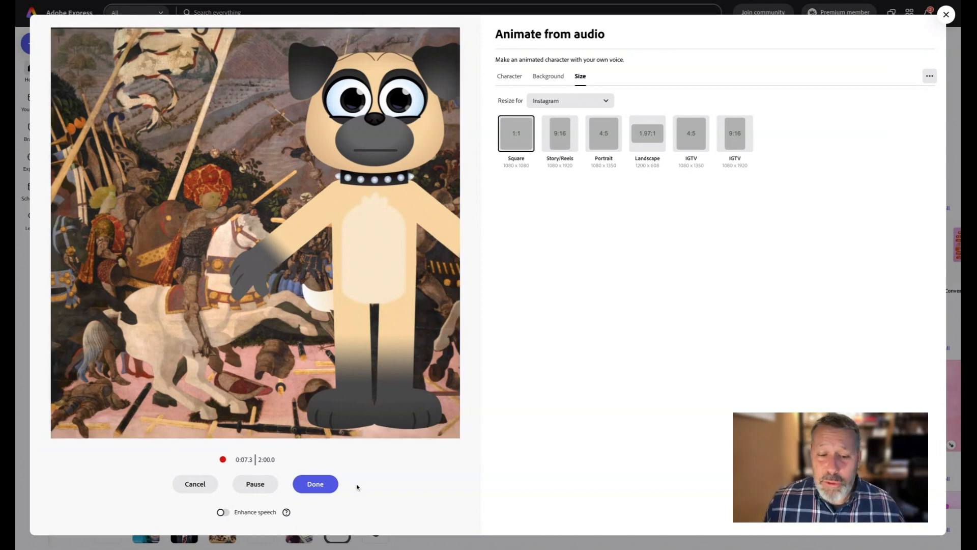
left_click(316, 484)
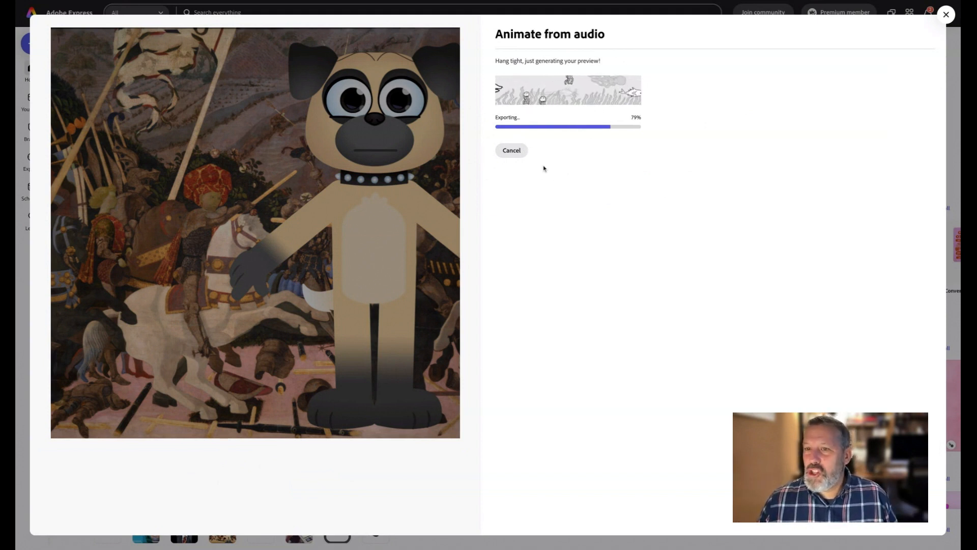
left_click(512, 152)
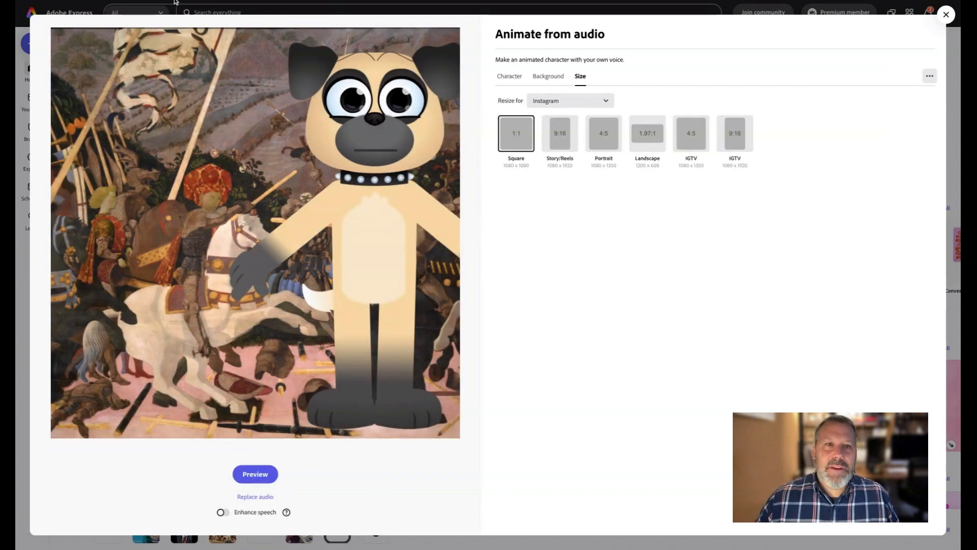
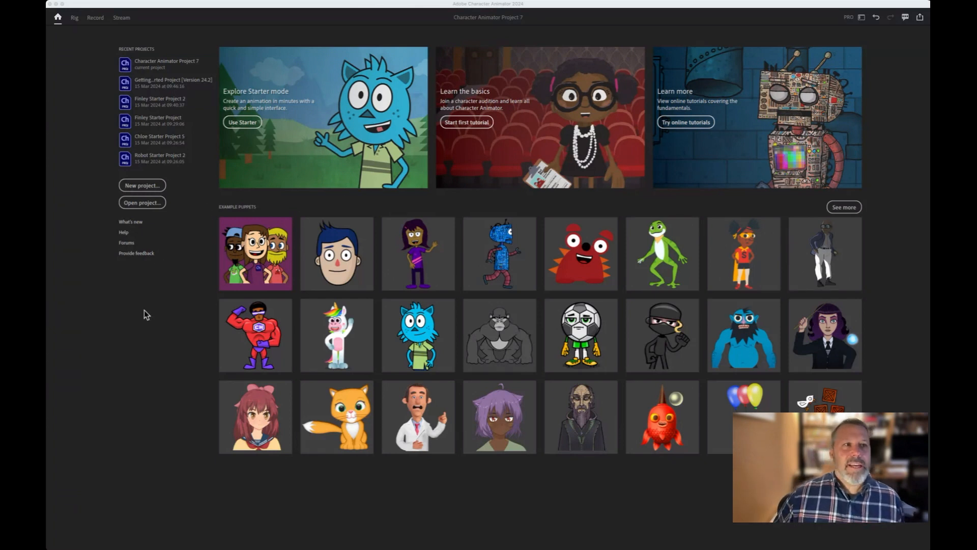
Step: Switch to Adobe Character Animator, change from Pro to Starter mode, and look through the starter puppets
left_click(59, 19)
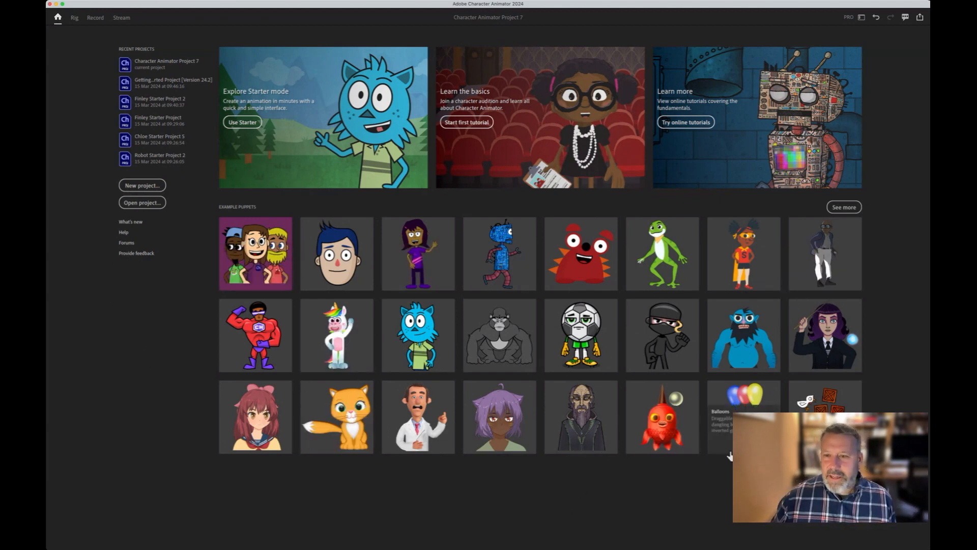
left_click(860, 18)
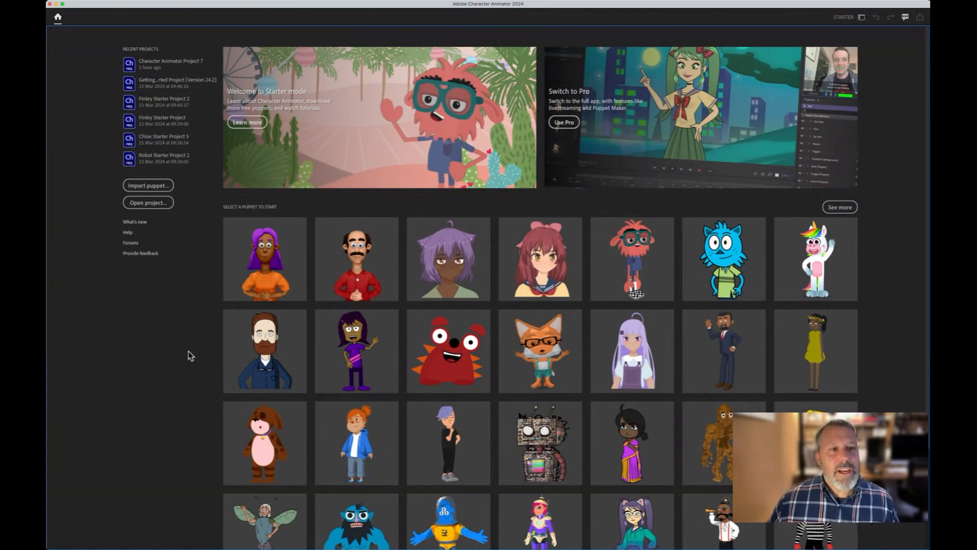
scroll(326, 348, "down", 5)
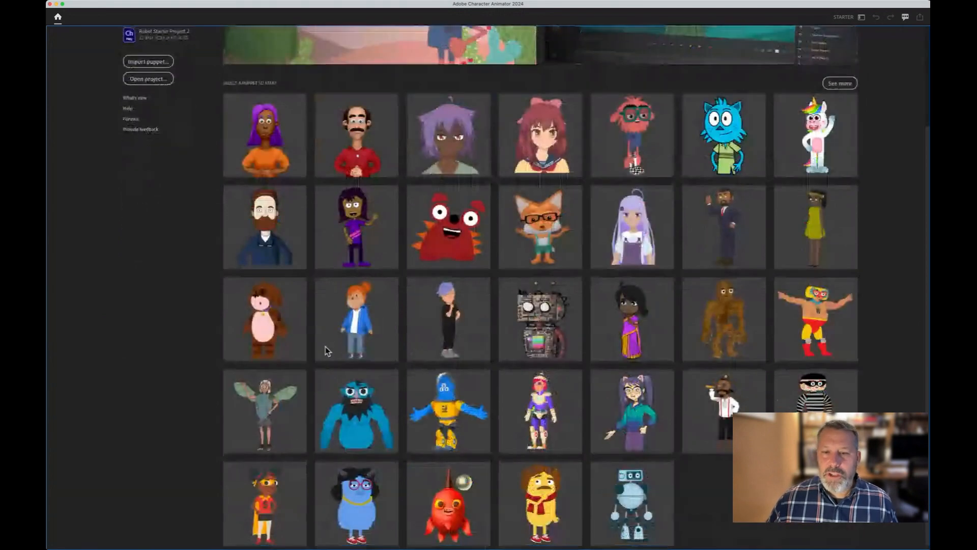
scroll(663, 397, "up", 3)
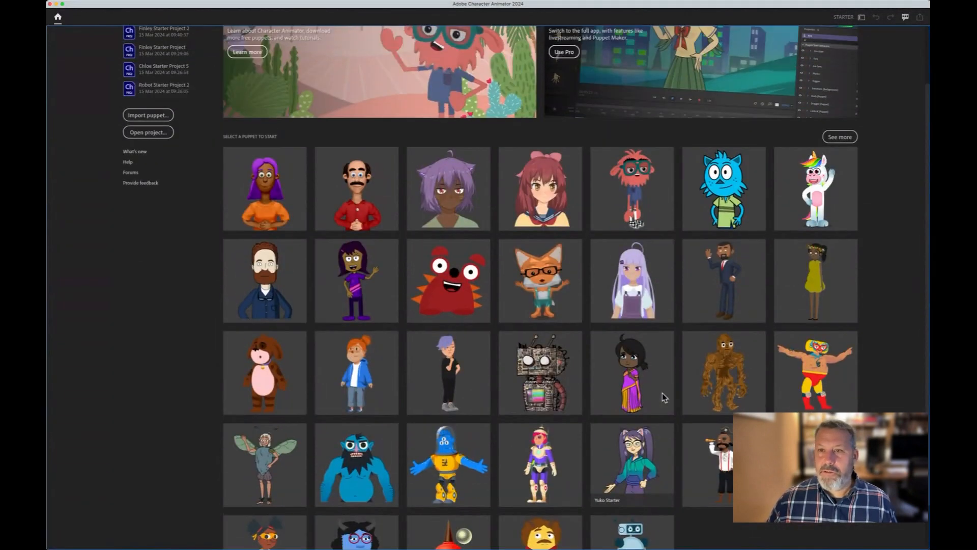
scroll(663, 398, "down", 3)
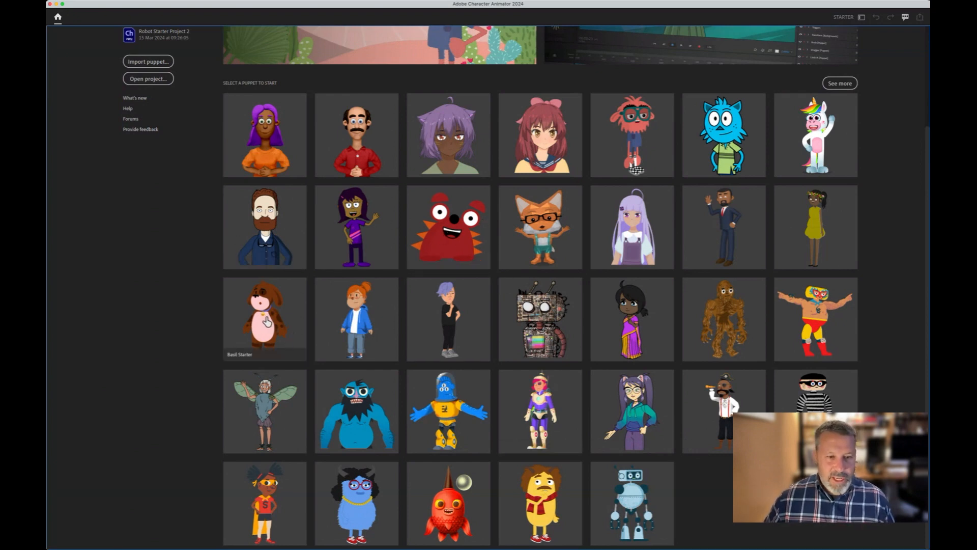
Step: Open the light blue robot starter puppet and record a face and voice performance of about 8 seconds
left_click(630, 501)
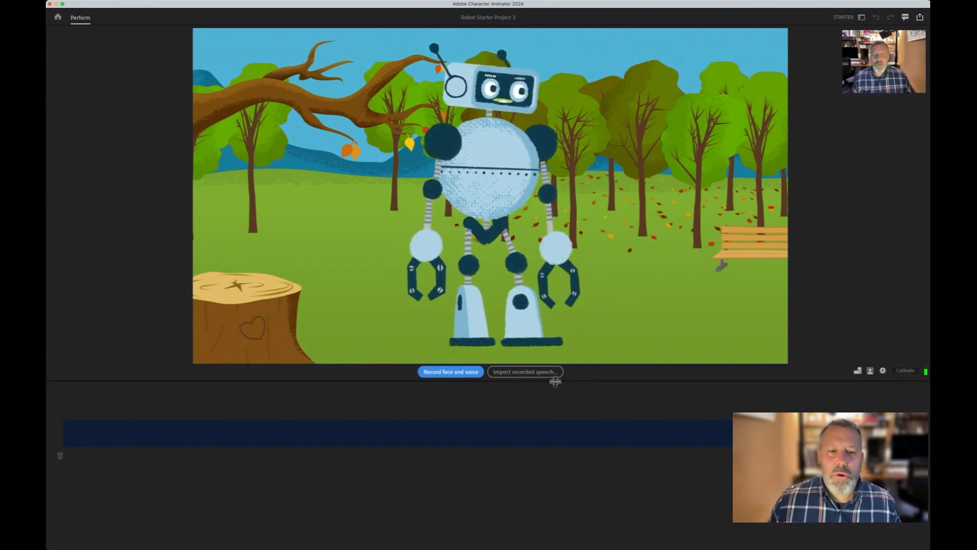
left_click(444, 374)
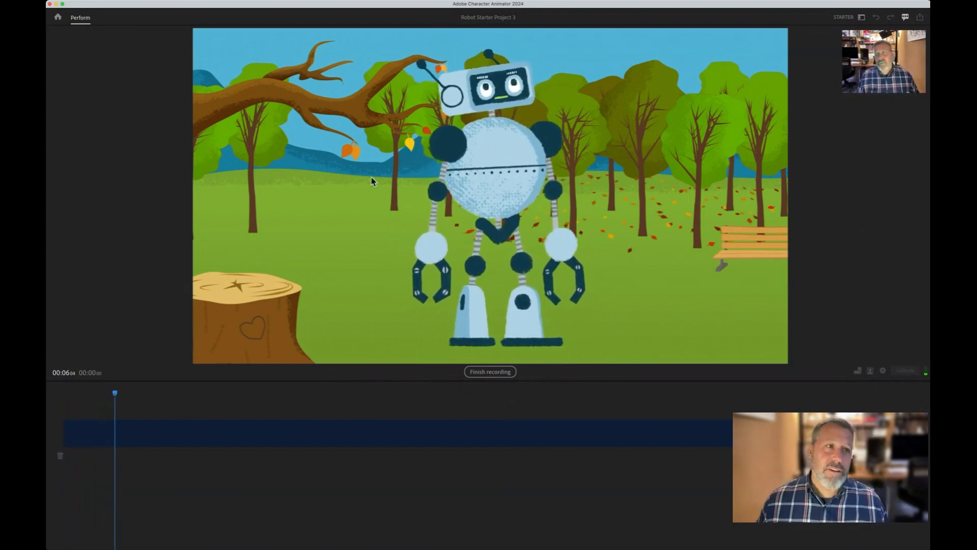
left_click(492, 372)
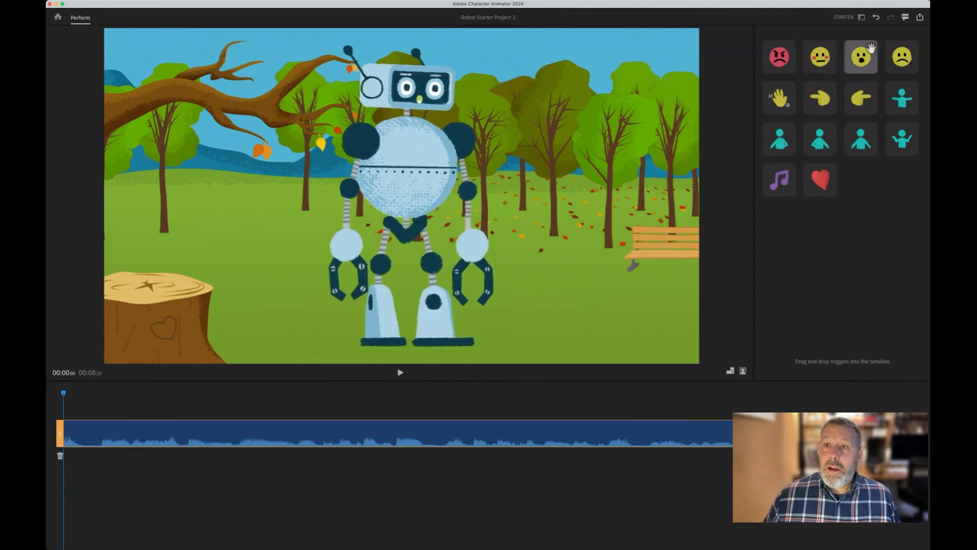
Step: Preview the left-pointing hand trigger, place it at the start of the robot's timeline and shorten its duration
left_click(820, 100)
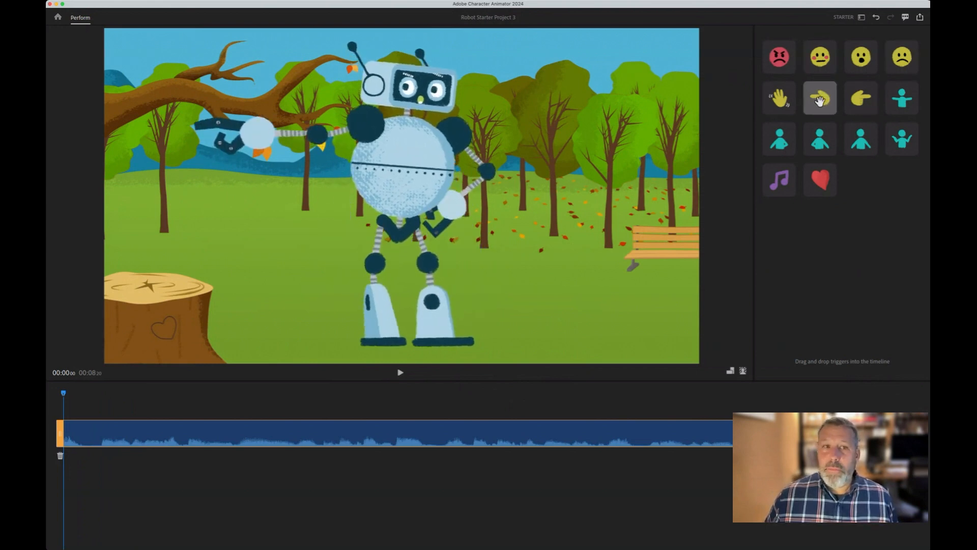
left_click_drag(820, 100, 71, 407)
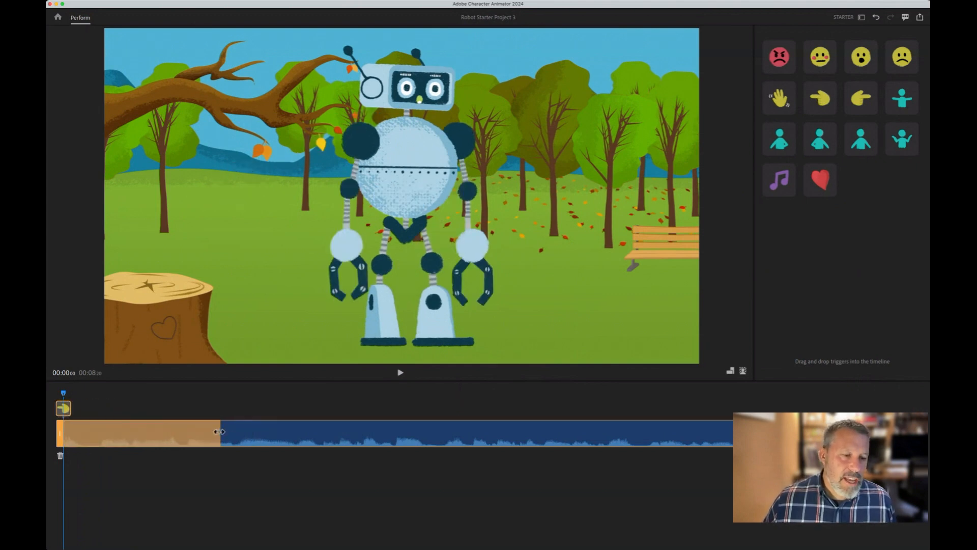
left_click_drag(220, 431, 107, 427)
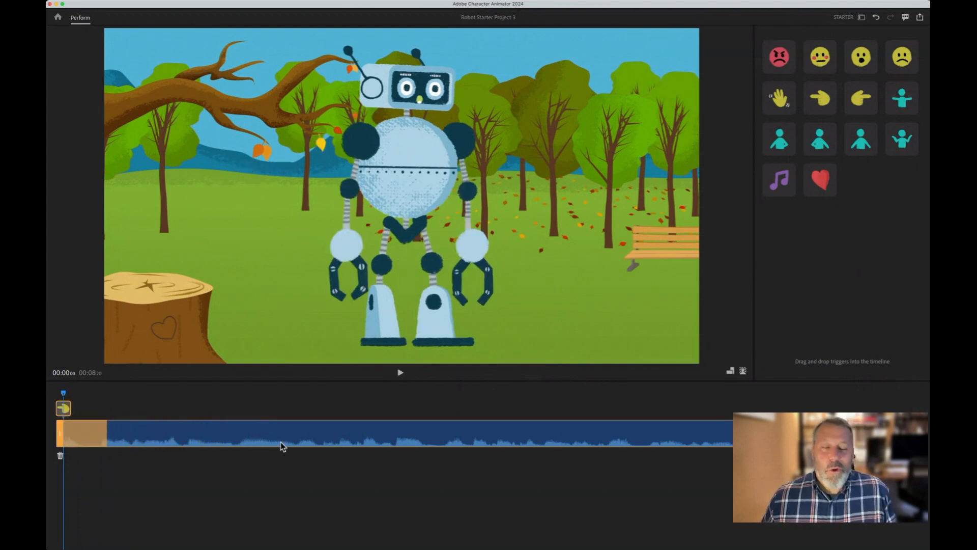
Step: Add the red-cheeked face trigger after the pointing trigger, shorten its duration, and play the performance from the start
left_click_drag(820, 57, 777, 243)
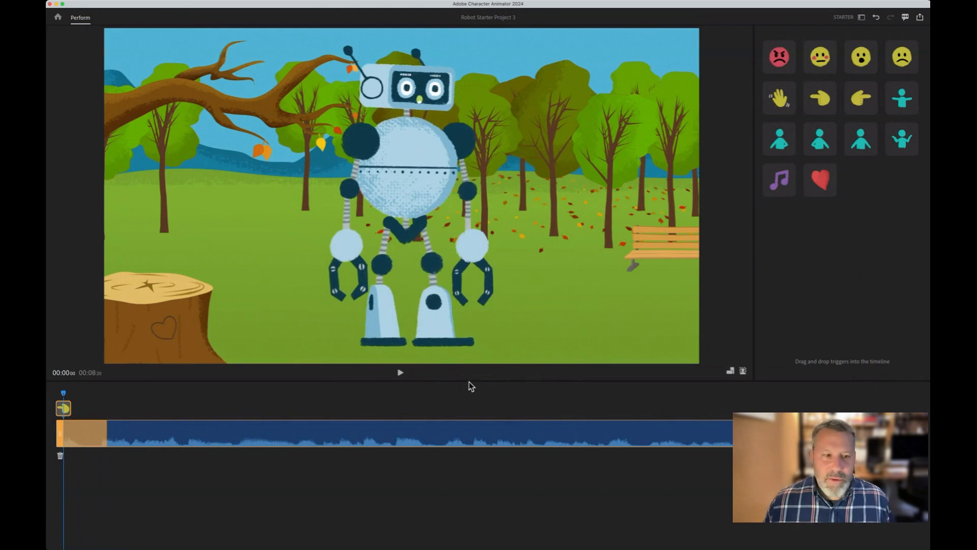
left_click_drag(820, 56, 228, 422)
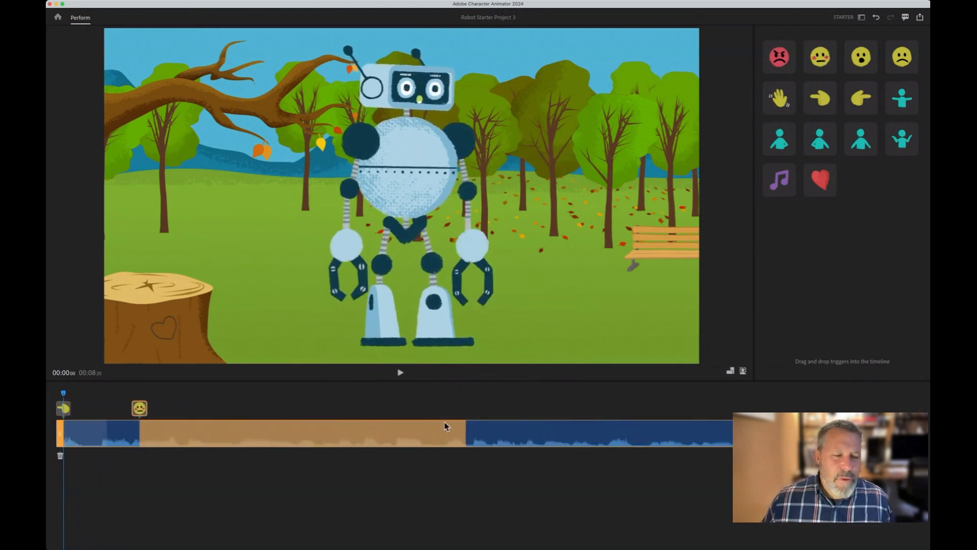
left_click_drag(466, 429, 173, 435)
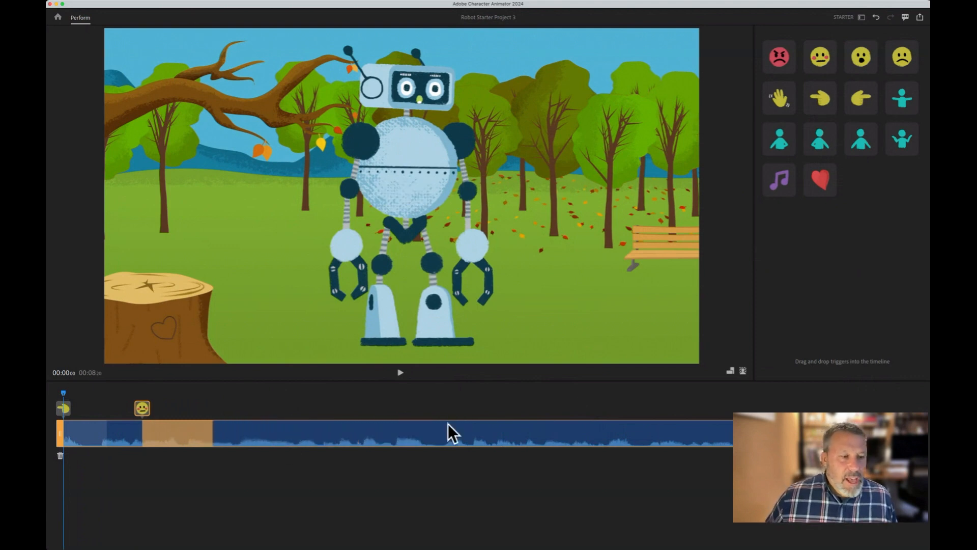
left_click_drag(258, 394, 63, 403)
left_click(400, 375)
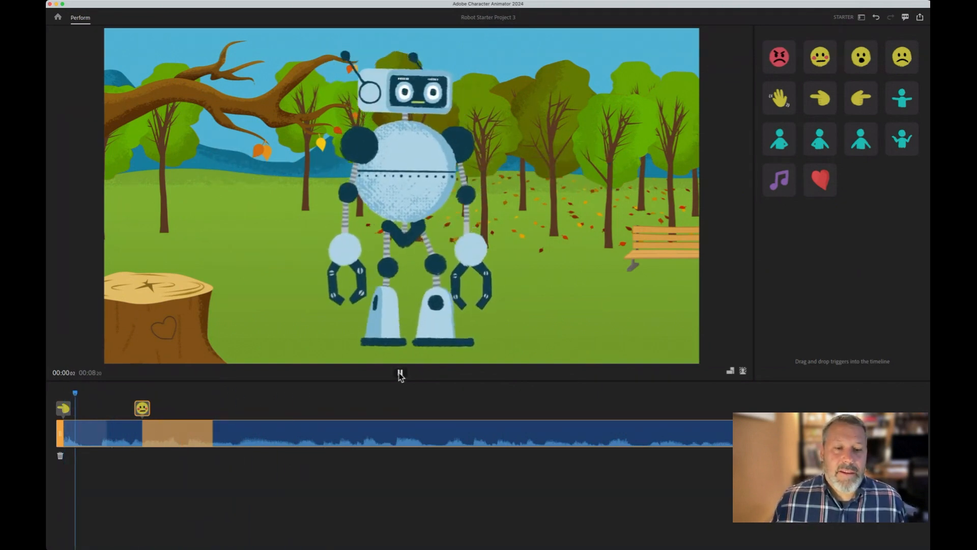
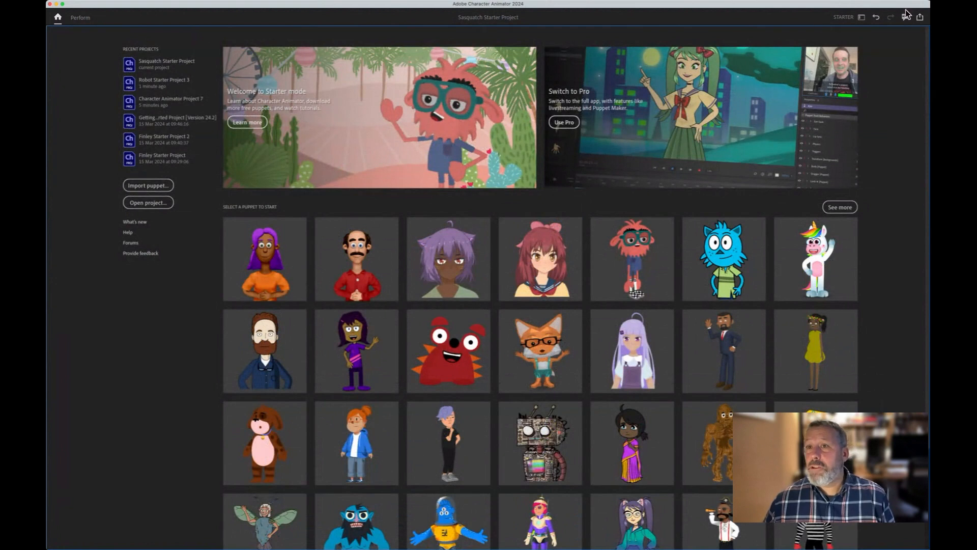
Step: Open the brown, hairy Sasquatch starter puppet and import a recorded speech file for it to lip-sync
left_click(729, 444)
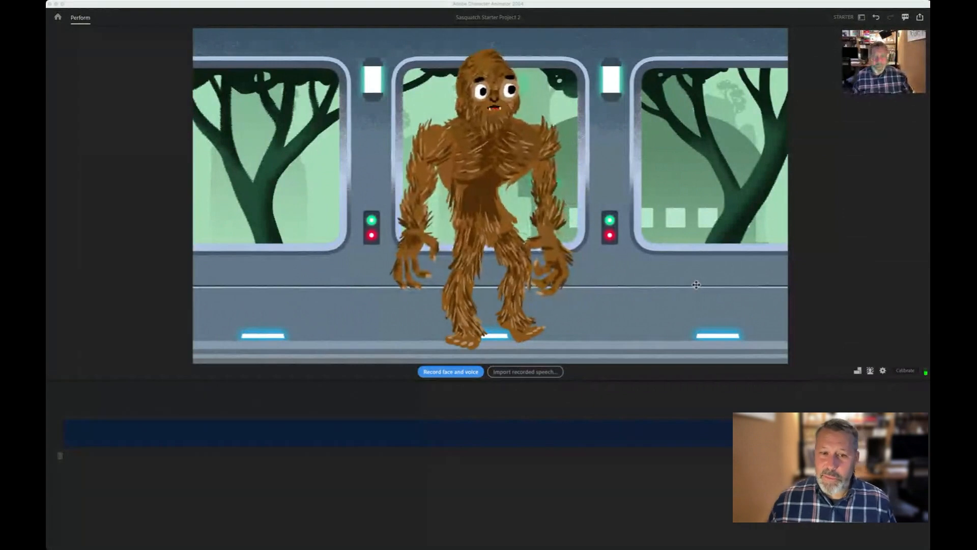
left_click(434, 375)
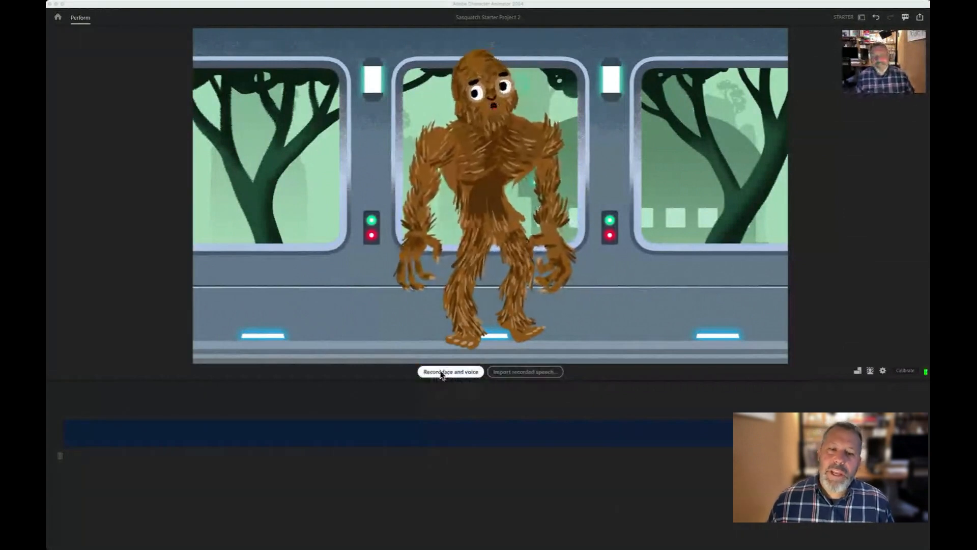
left_click(529, 373)
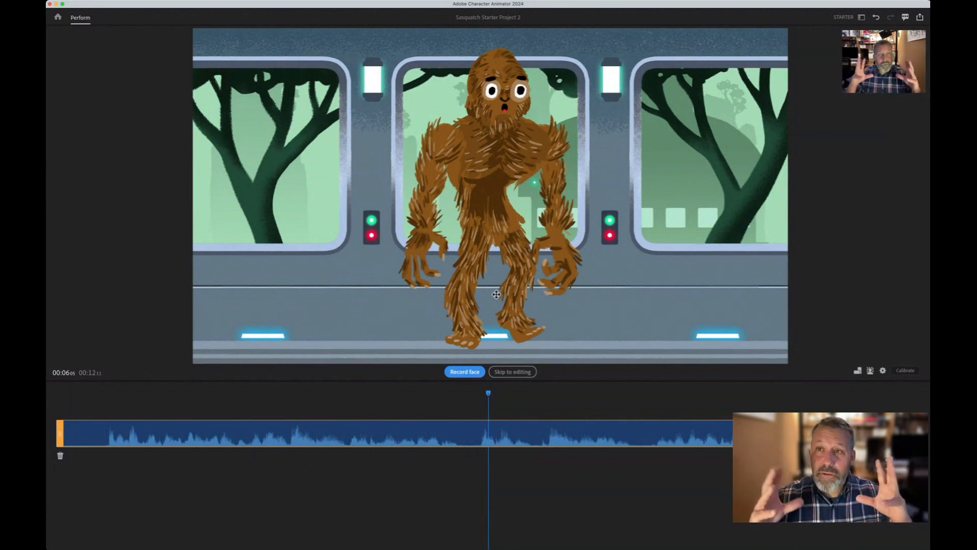
Step: Return to the home screen, switch from Starter to Pro mode, and open the page with more example puppets
left_click(58, 18)
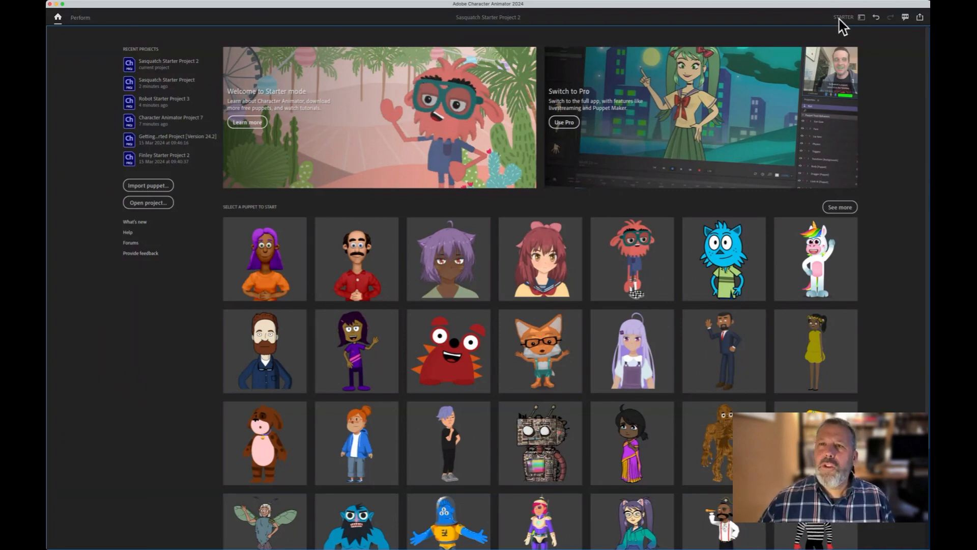
left_click(861, 18)
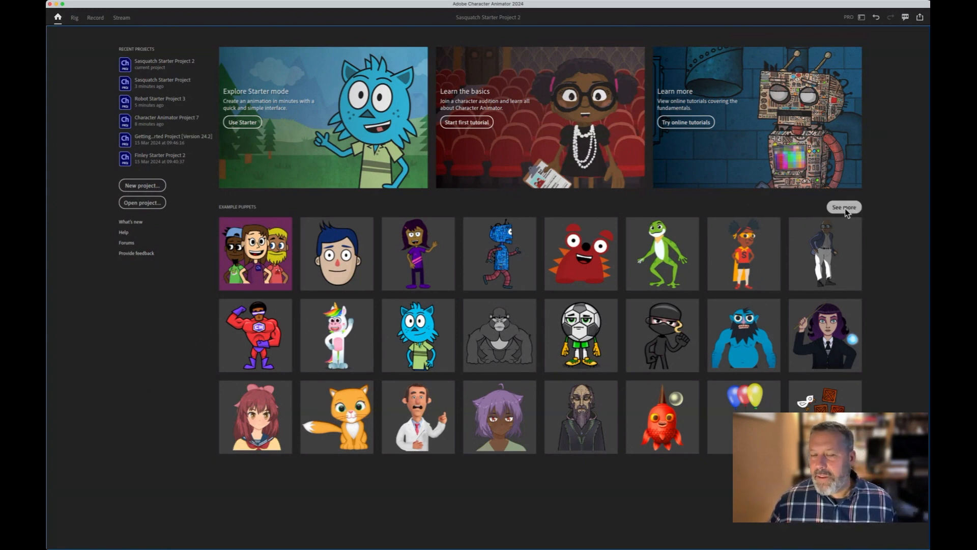
mouse_move(849, 224)
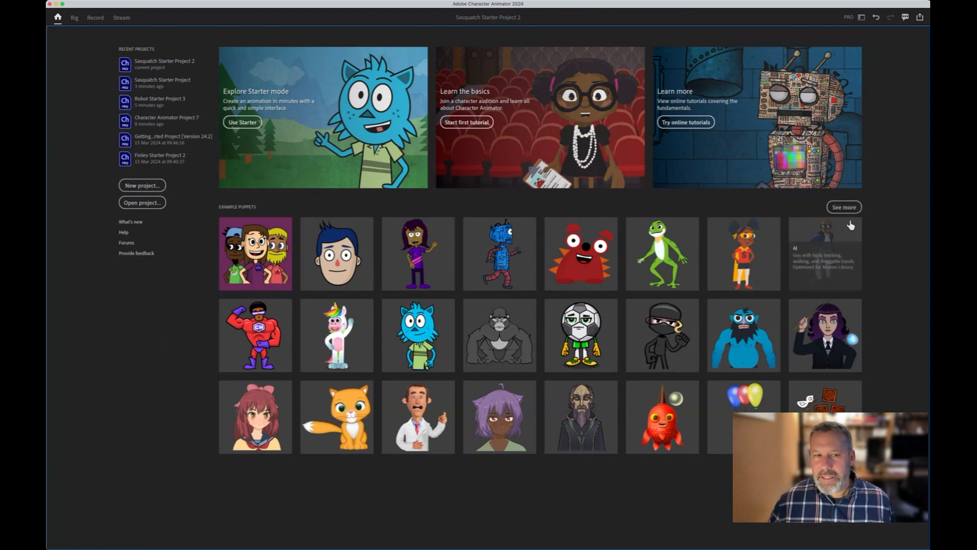
left_click(846, 209)
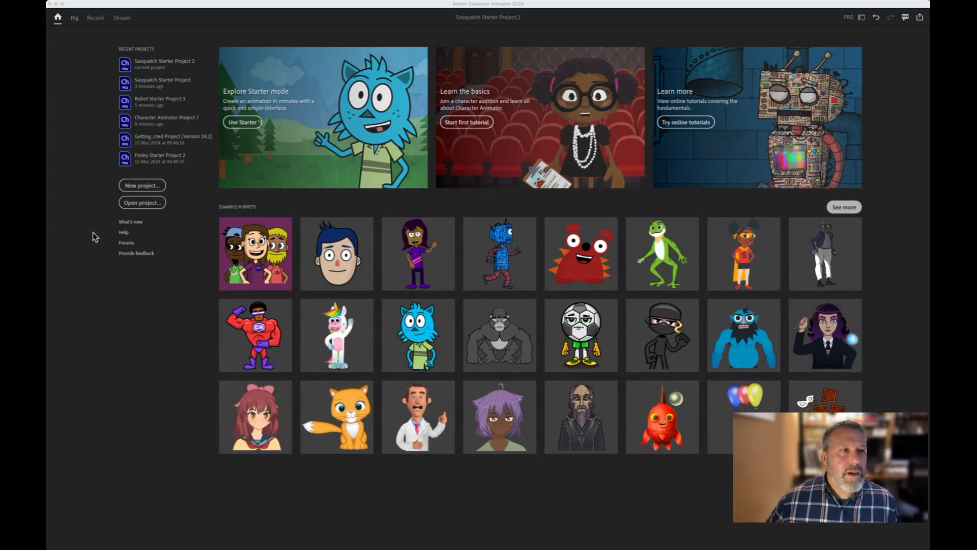
Step: Create a new project named trest
left_click(140, 190)
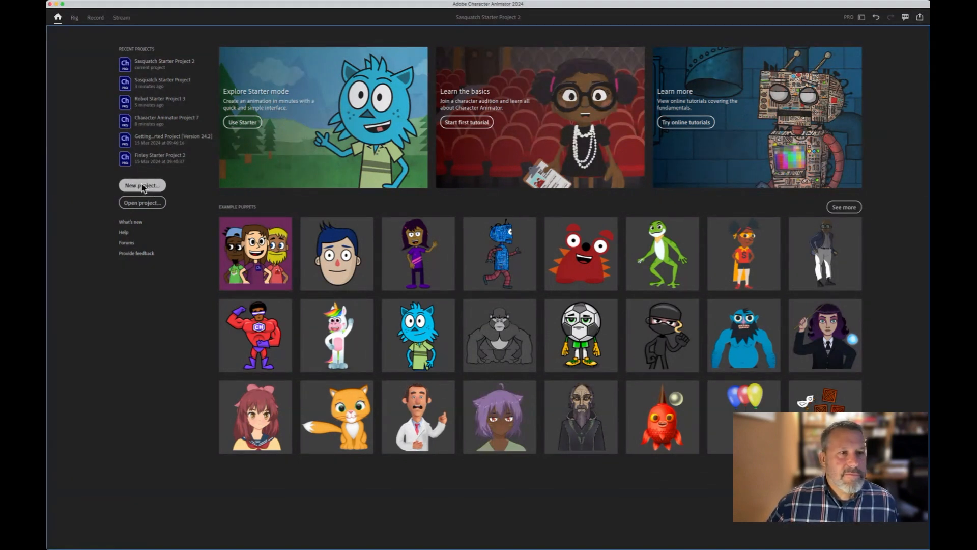
left_click(142, 187)
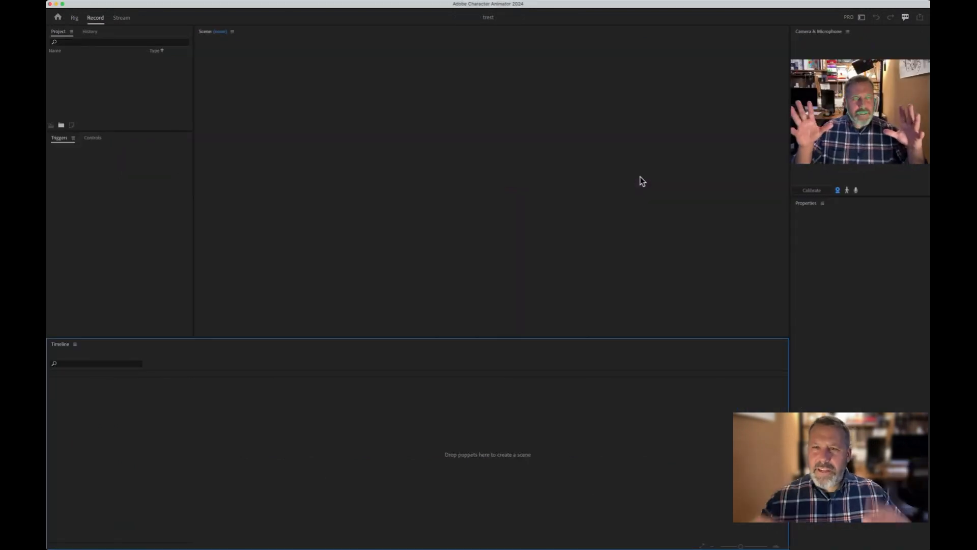
Step: Widen and heighten the camera and microphone area, and calibrate the face tracking to the neutral pose
left_click_drag(790, 80, 634, 77)
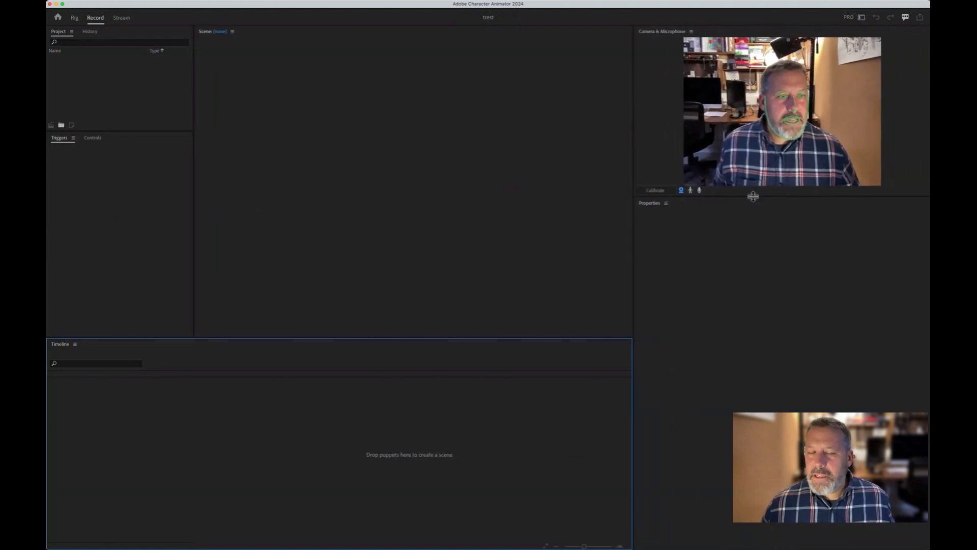
left_click_drag(752, 196, 753, 297)
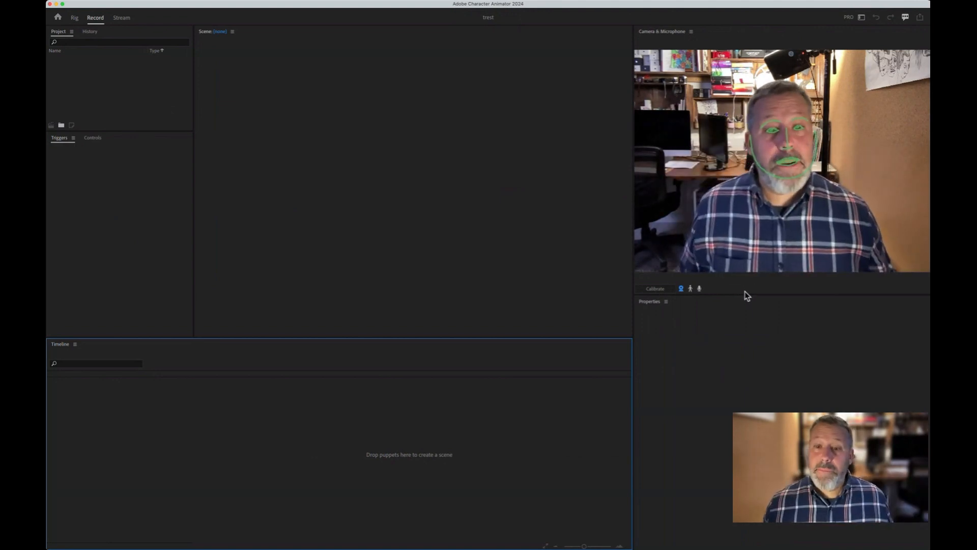
left_click(653, 290)
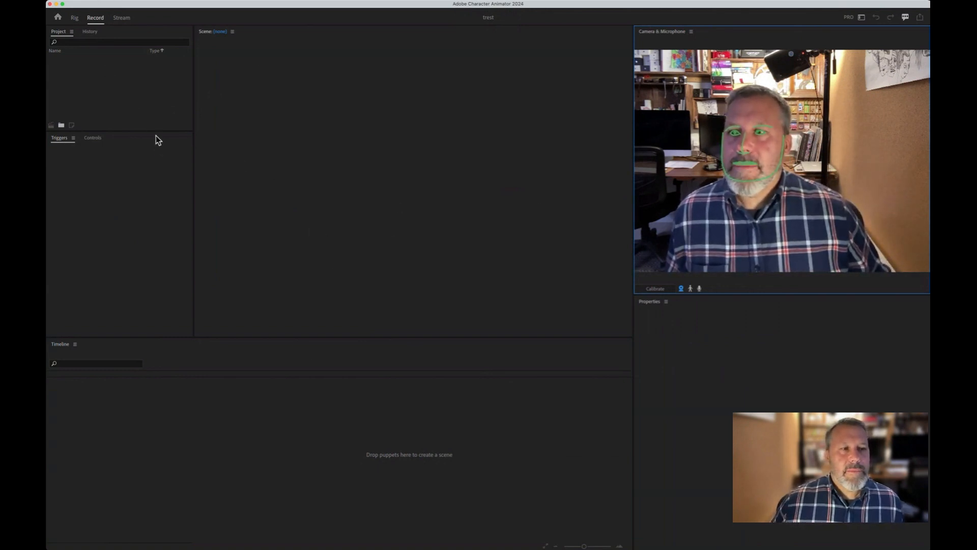
Step: Import the Roxanne puppet into the project and place it on the empty timeline to create a scene
key("super+Tab")
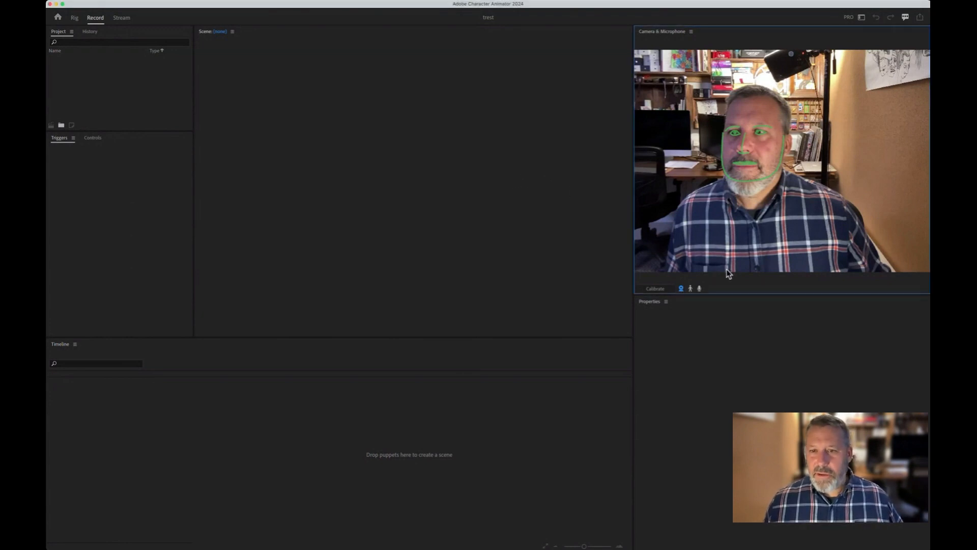
left_click(741, 268)
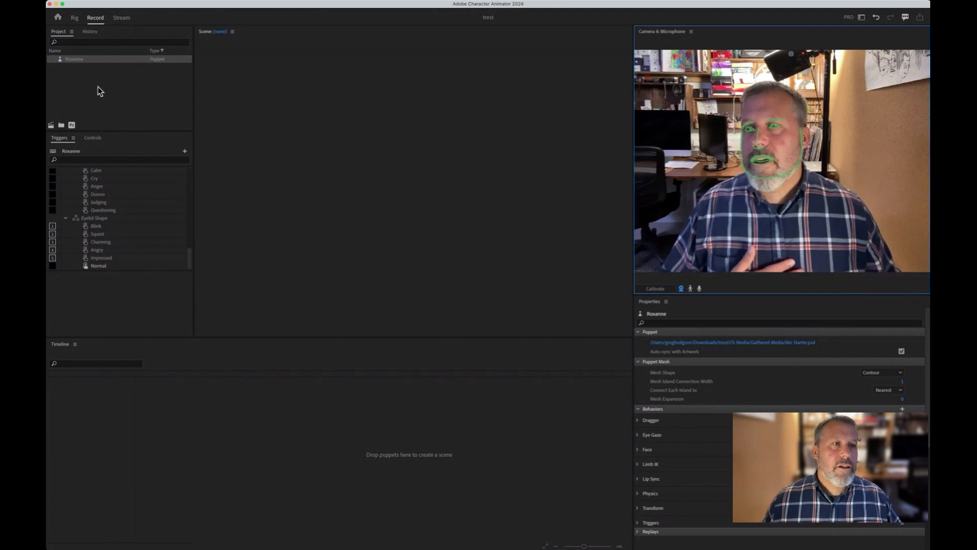
left_click(81, 59)
left_click_drag(81, 59, 289, 422)
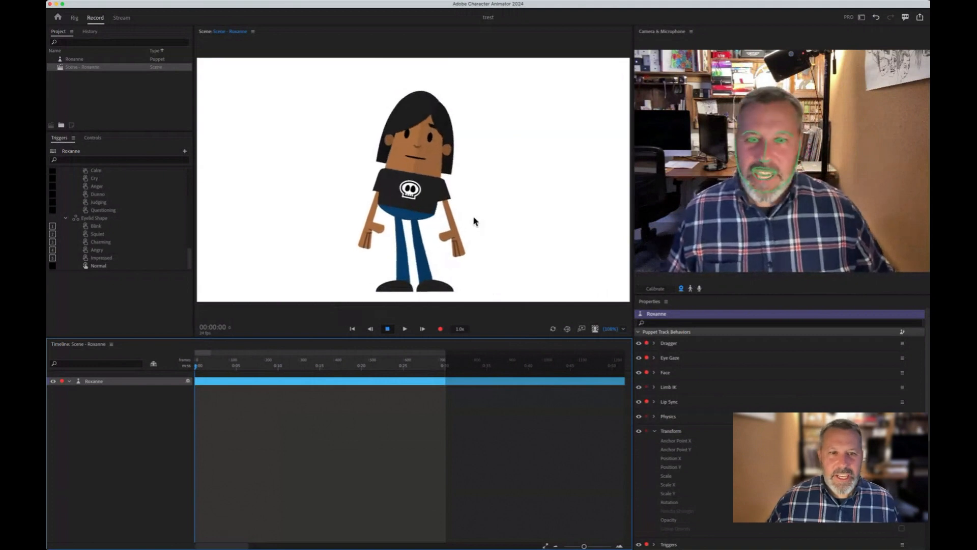
Step: Test moving Roxanne's arm by the wrist in the scene and look through the puppet's triggers
left_click_drag(461, 241, 481, 177)
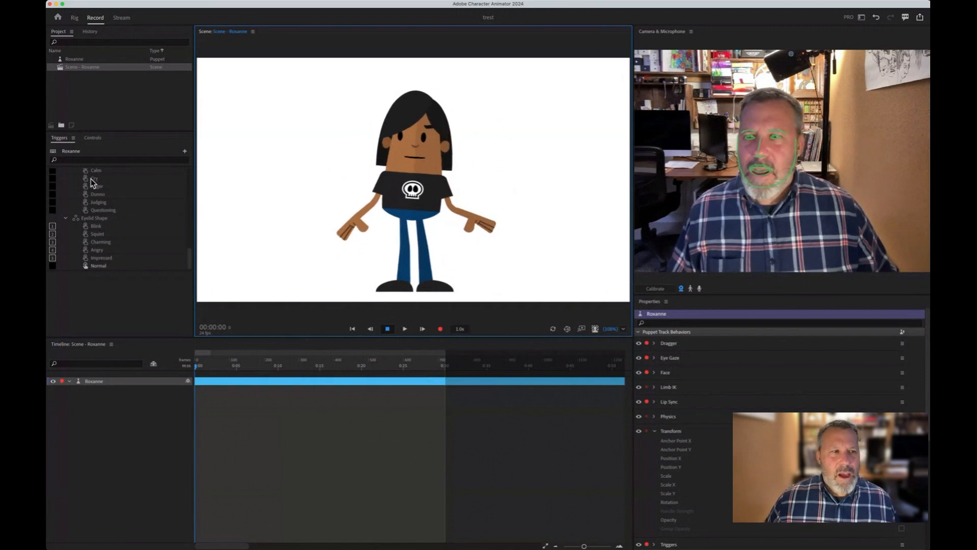
scroll(88, 183, "up", 3)
scroll(114, 187, "up", 5)
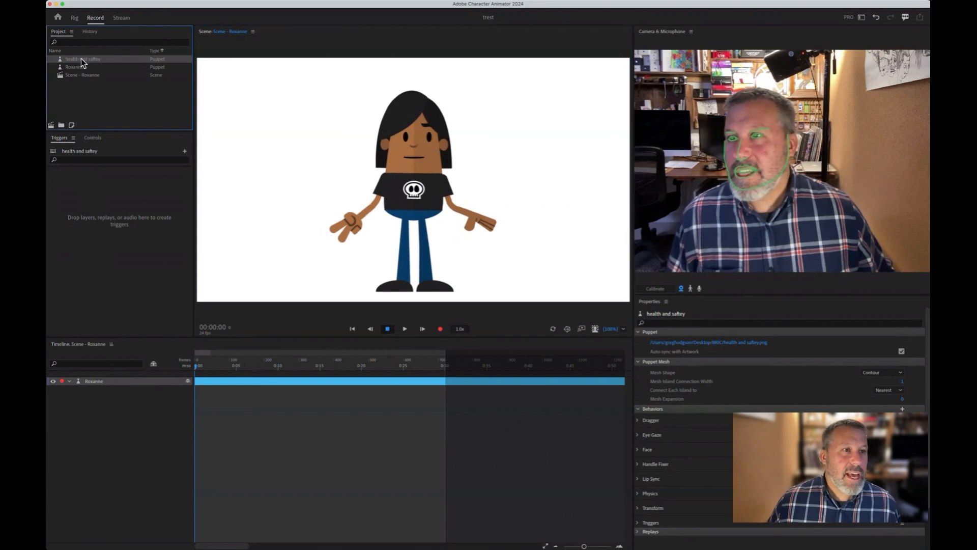
Step: Place the health and saftey image on the timeline behind Roxanne and scale it up to fill the scene
left_click_drag(78, 59, 251, 421)
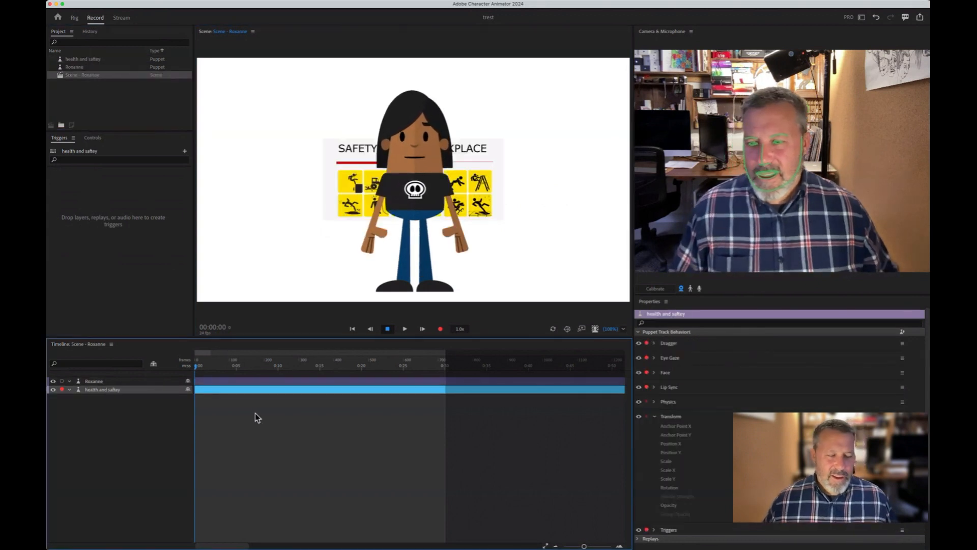
left_click(355, 226)
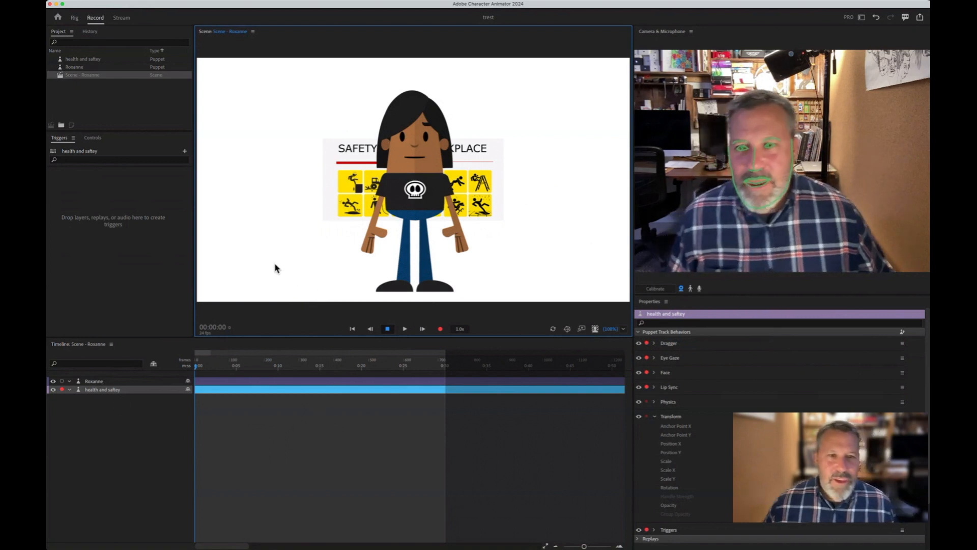
left_click(219, 382)
mouse_move(93, 389)
left_mouse_down()
mouse_move(95, 377)
mouse_move(108, 397)
left_mouse_up()
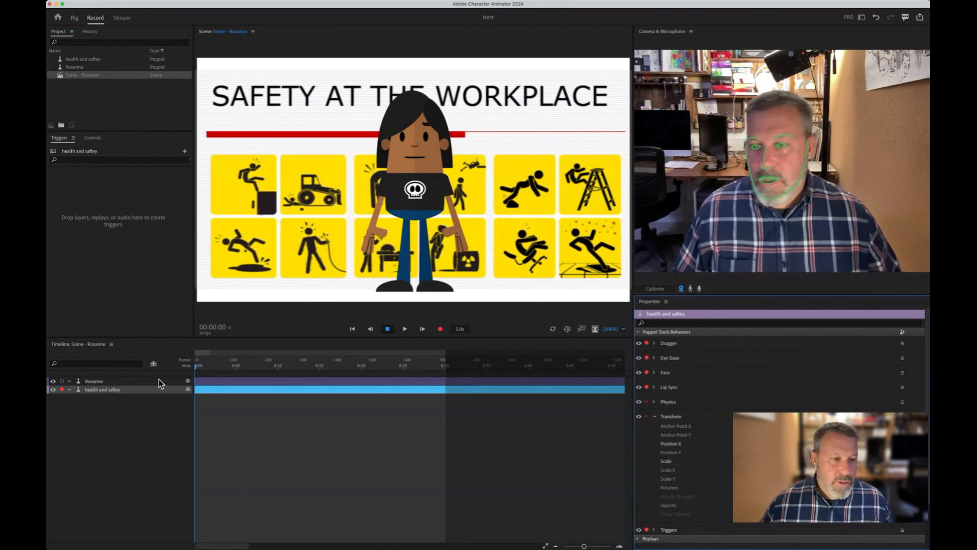
Step: Undo the last position change to the background image, and move Roxanne left in the scene by lowering her Position X
left_click(110, 381)
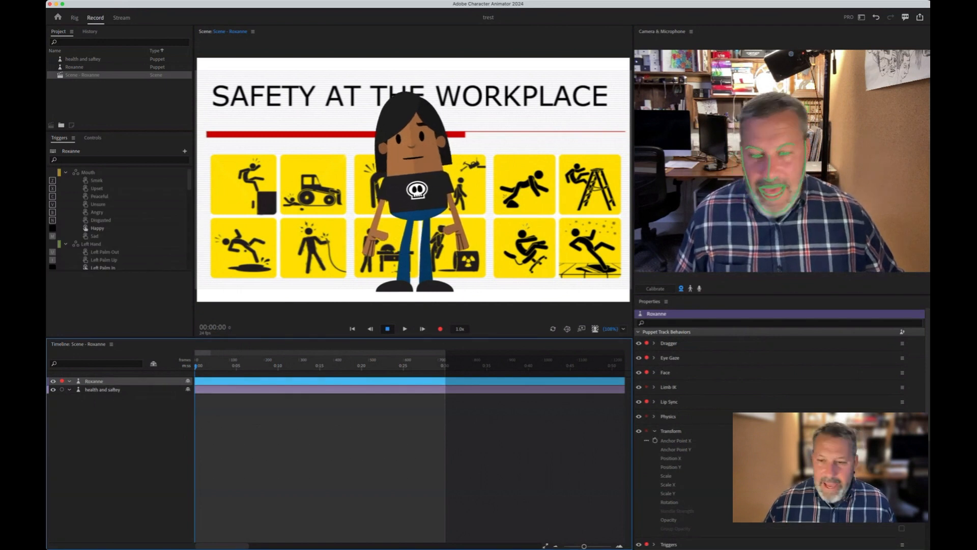
left_click(898, 458)
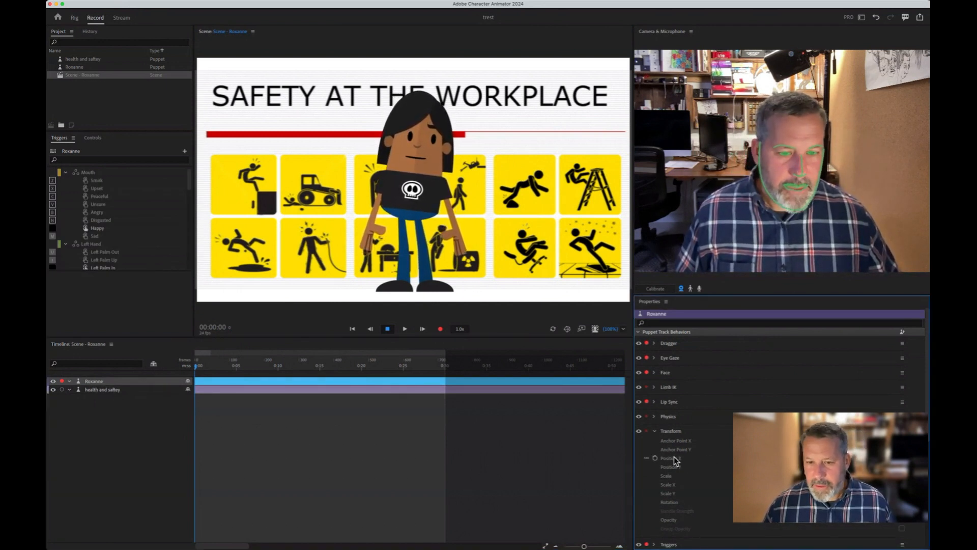
key("super+z")
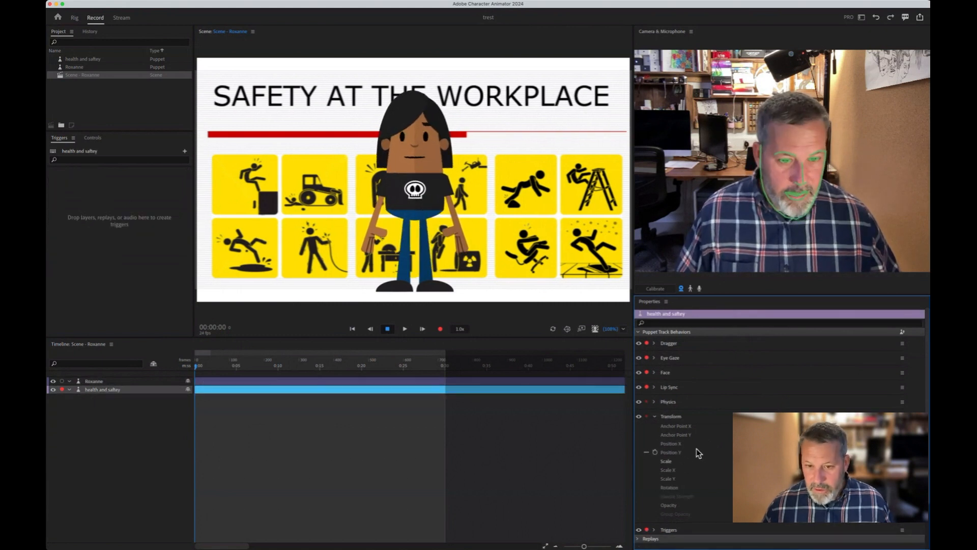
left_click(468, 383)
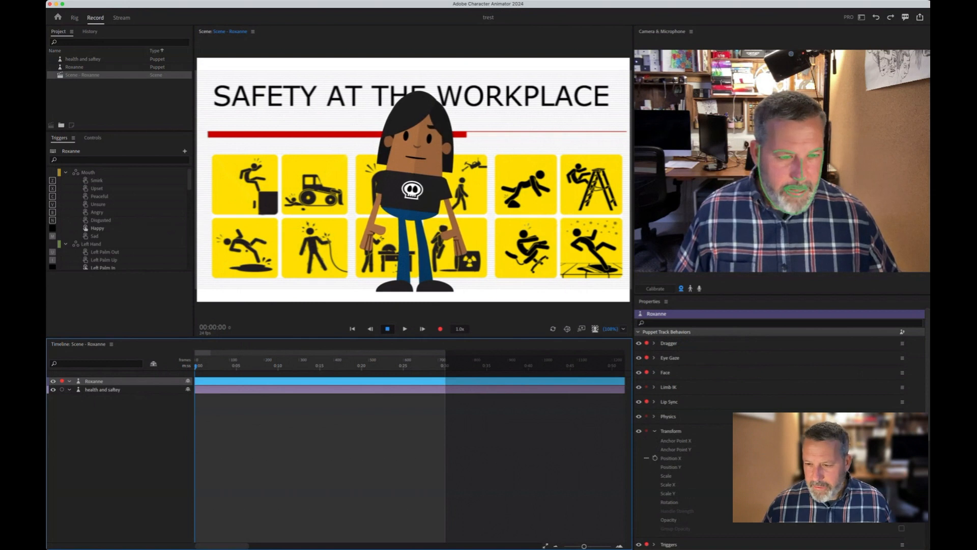
left_click_drag(744, 457, 725, 456)
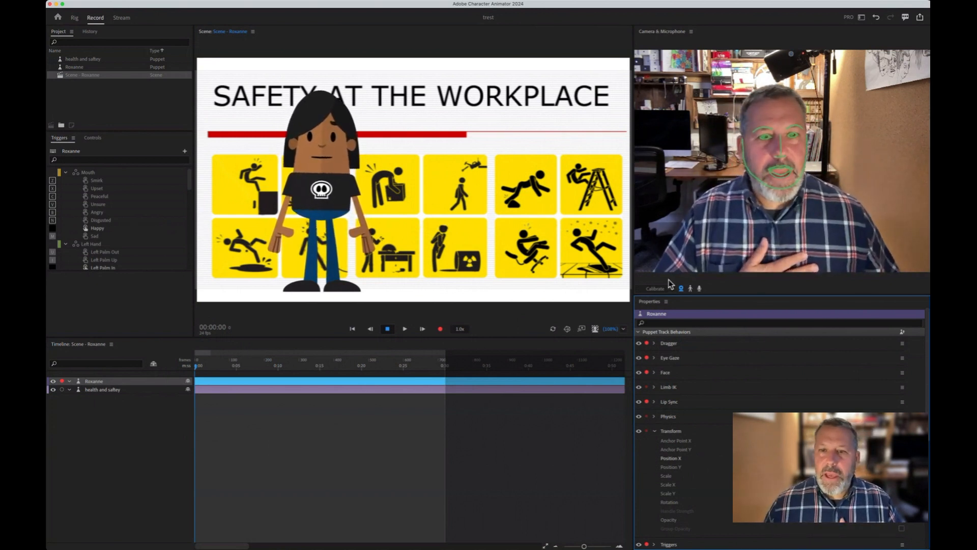
Step: Recalibrate the face tracking, record a performance of about 14 seconds with arm movement and triggers, and return the playhead to about 5 seconds
left_click(658, 290)
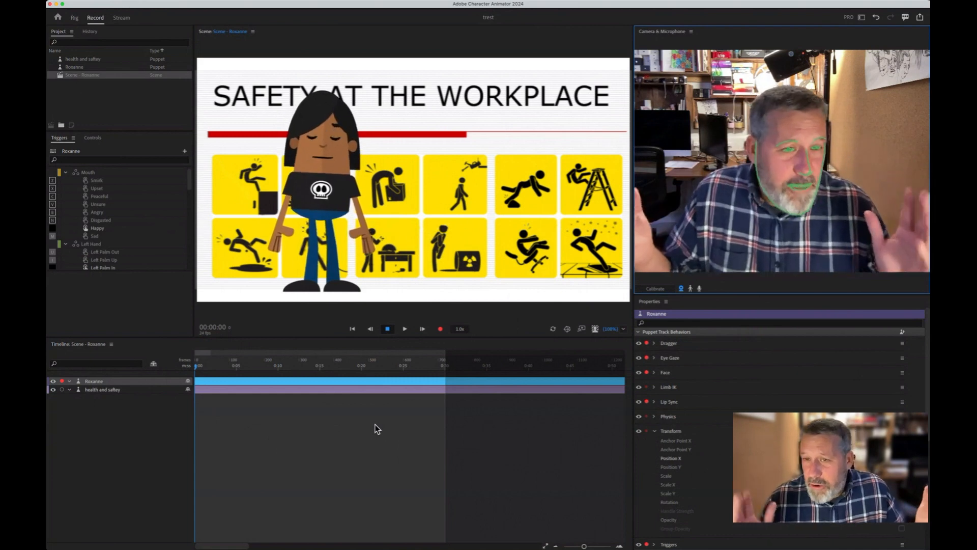
left_click(440, 330)
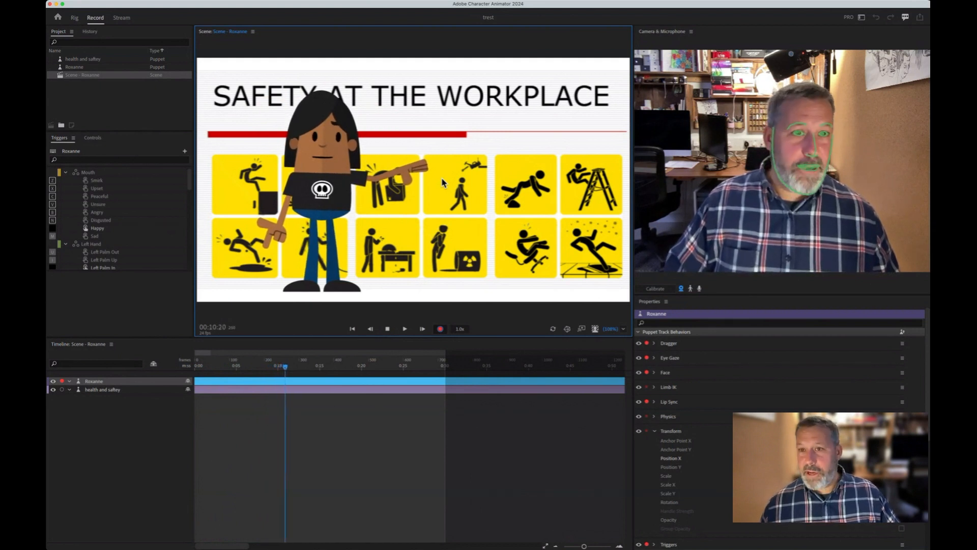
left_click(387, 330)
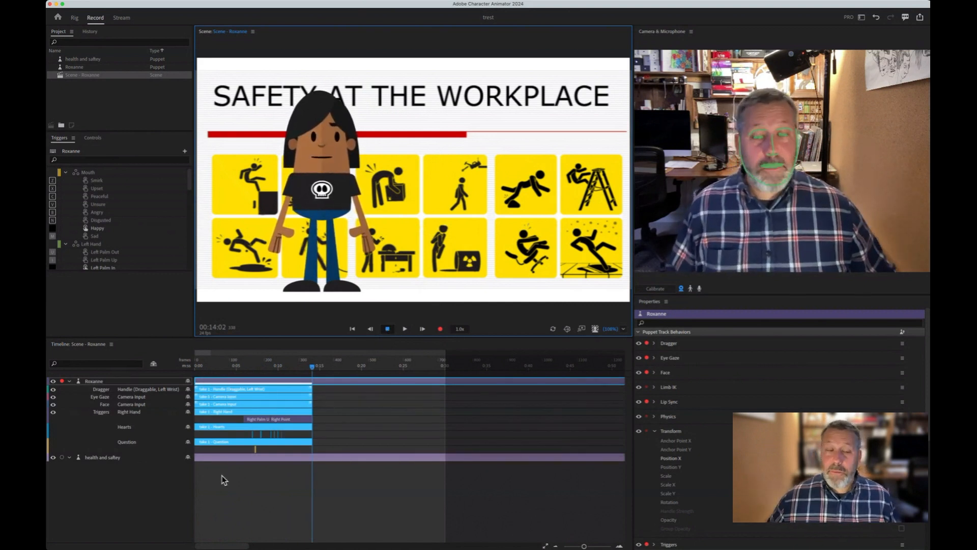
left_click_drag(318, 370, 237, 377)
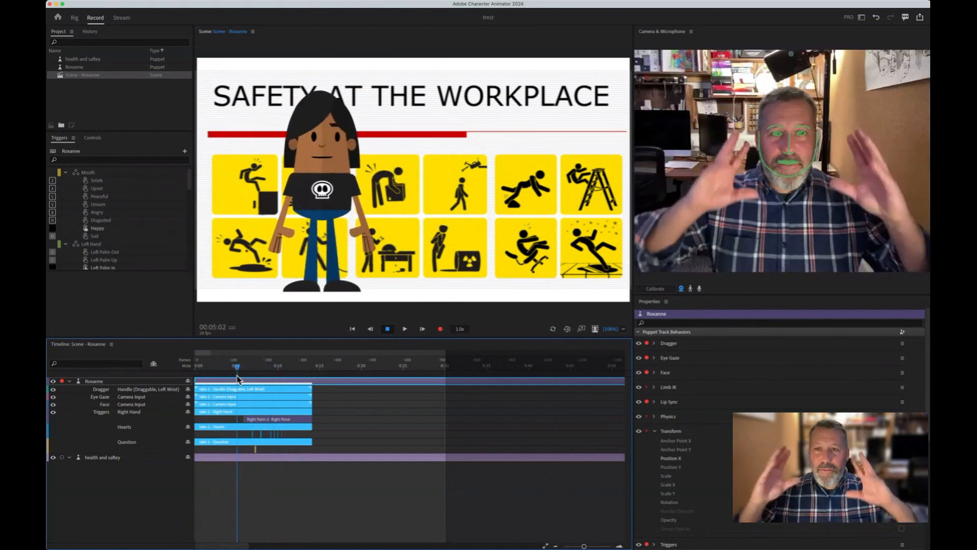